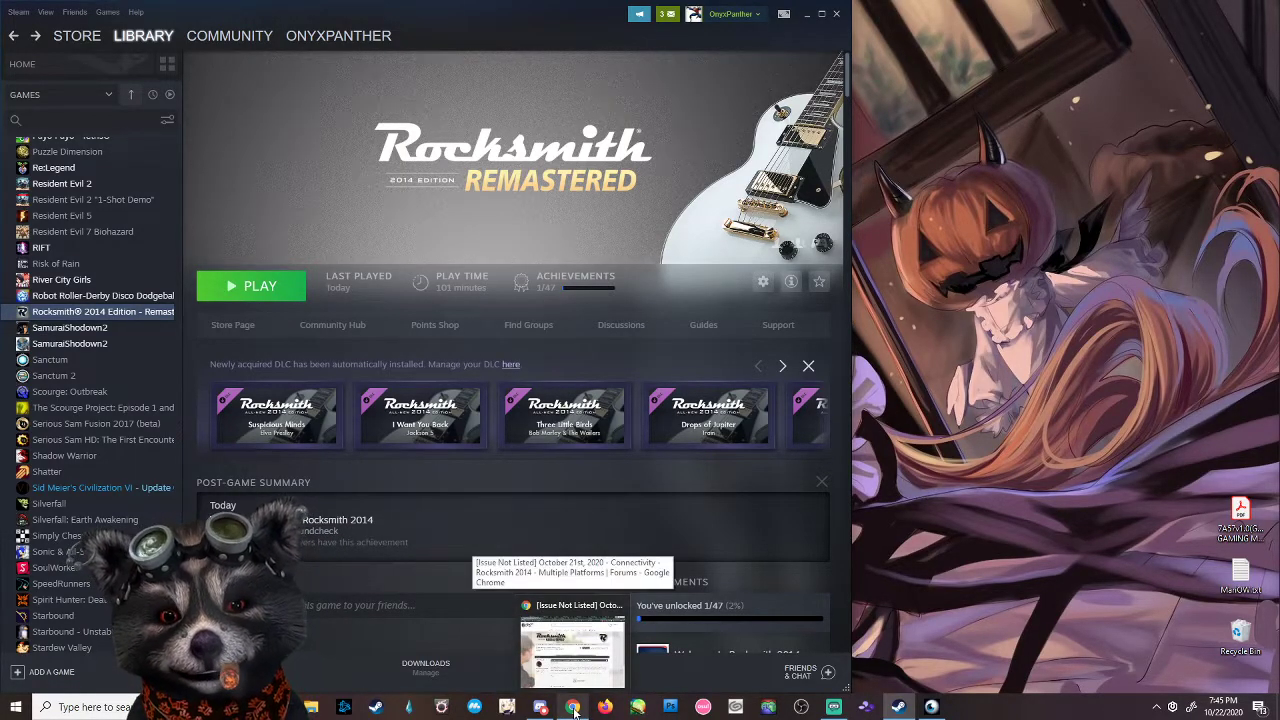
Read the offline-play workaround in the Ubisoft forum thread, then close Chrome
{"action": "left_click", "coordinate": [572, 655]}
{"action": "left_click_drag", "start_coordinate": [440, 503], "coordinate": [632, 505]}
{"action": "left_click", "coordinate": [640, 510]}
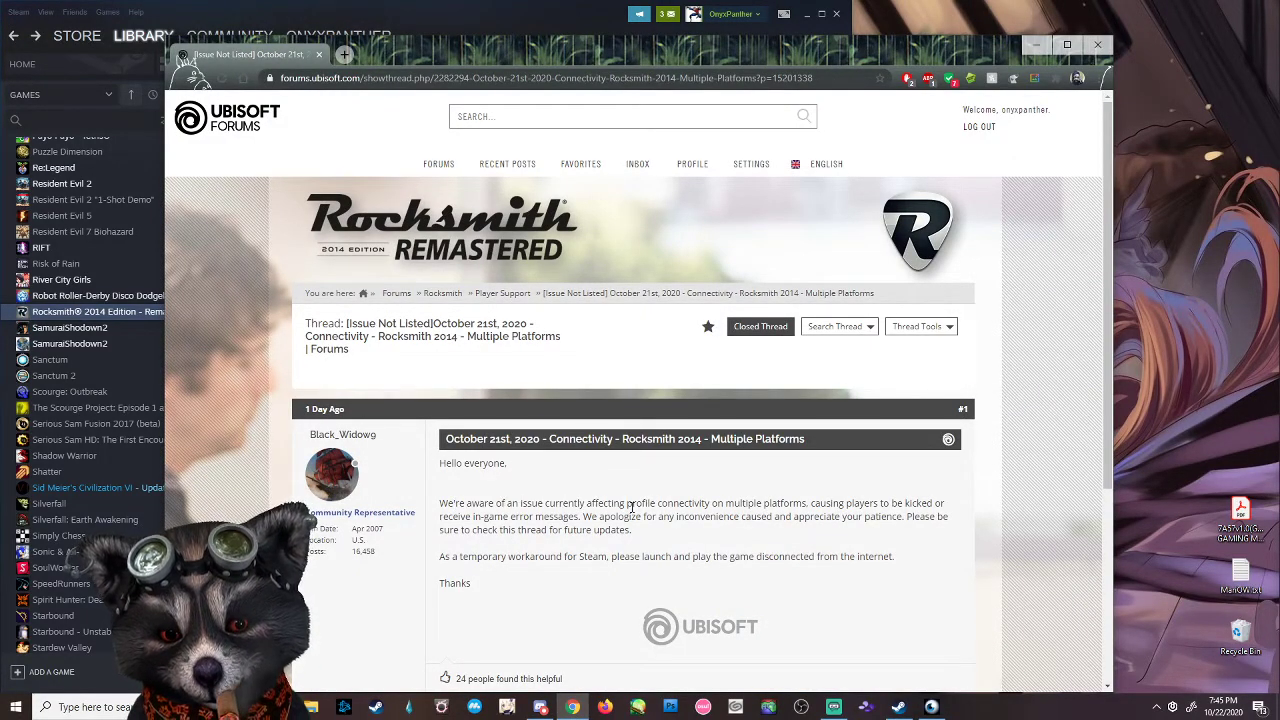
{"action": "left_click_drag", "start_coordinate": [531, 555], "coordinate": [805, 560]}
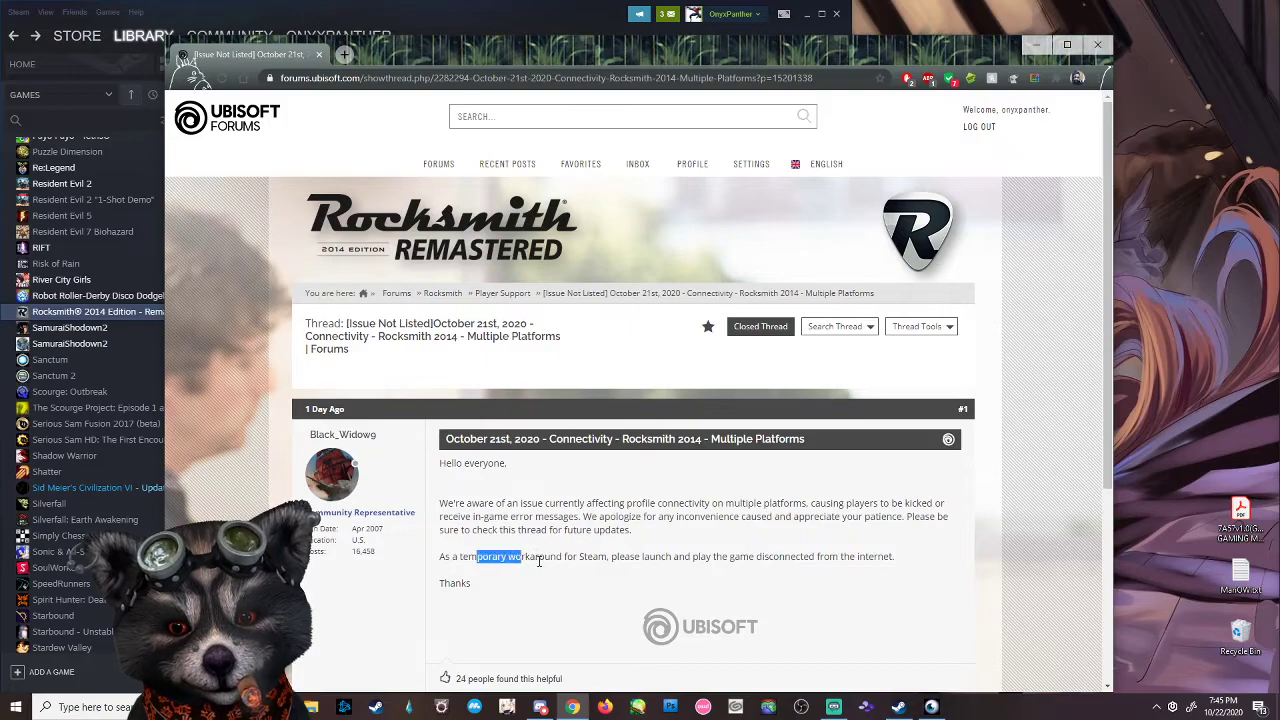
{"action": "left_click_drag", "start_coordinate": [716, 557], "coordinate": [826, 560]}
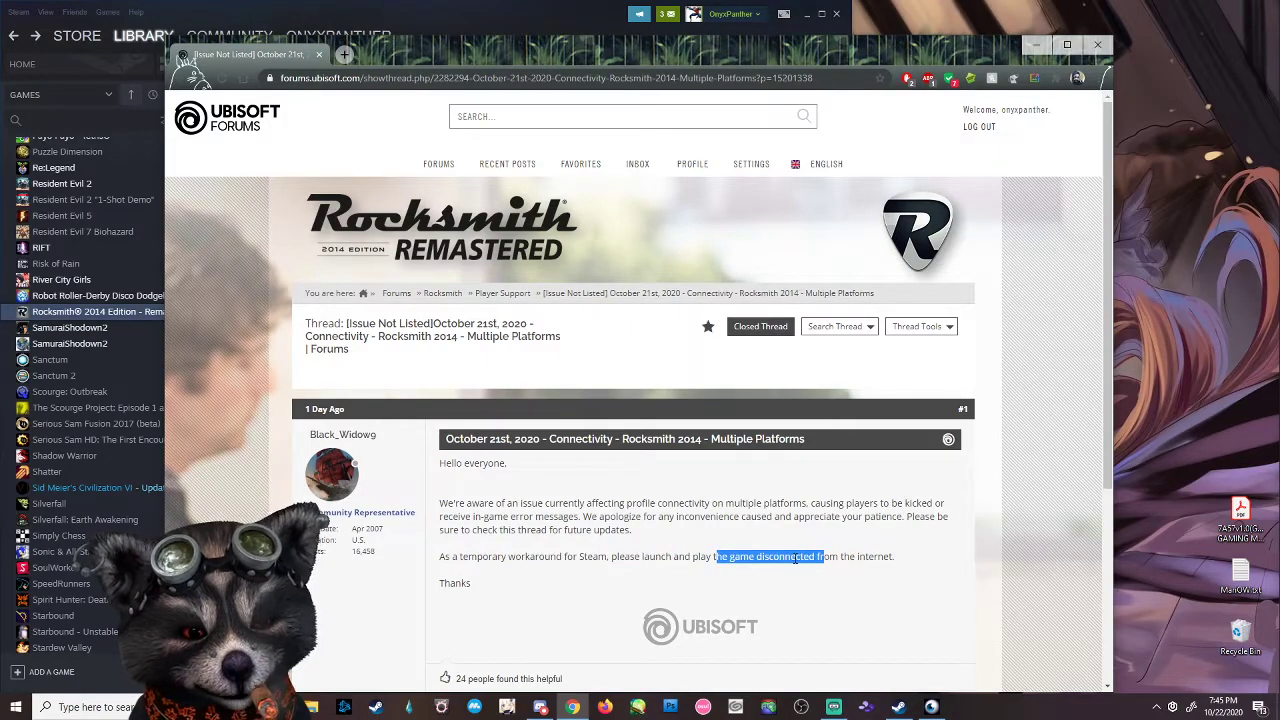
{"action": "left_click", "coordinate": [795, 558]}
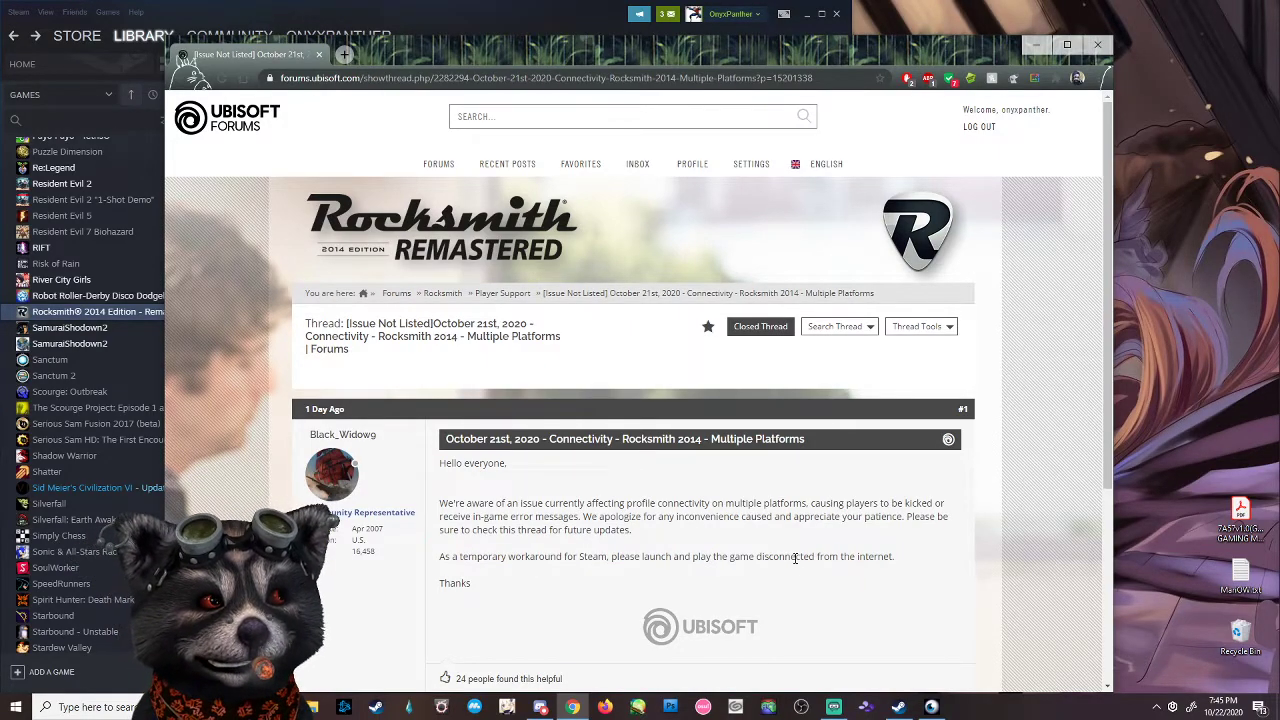
{"action": "left_click", "coordinate": [1098, 46]}
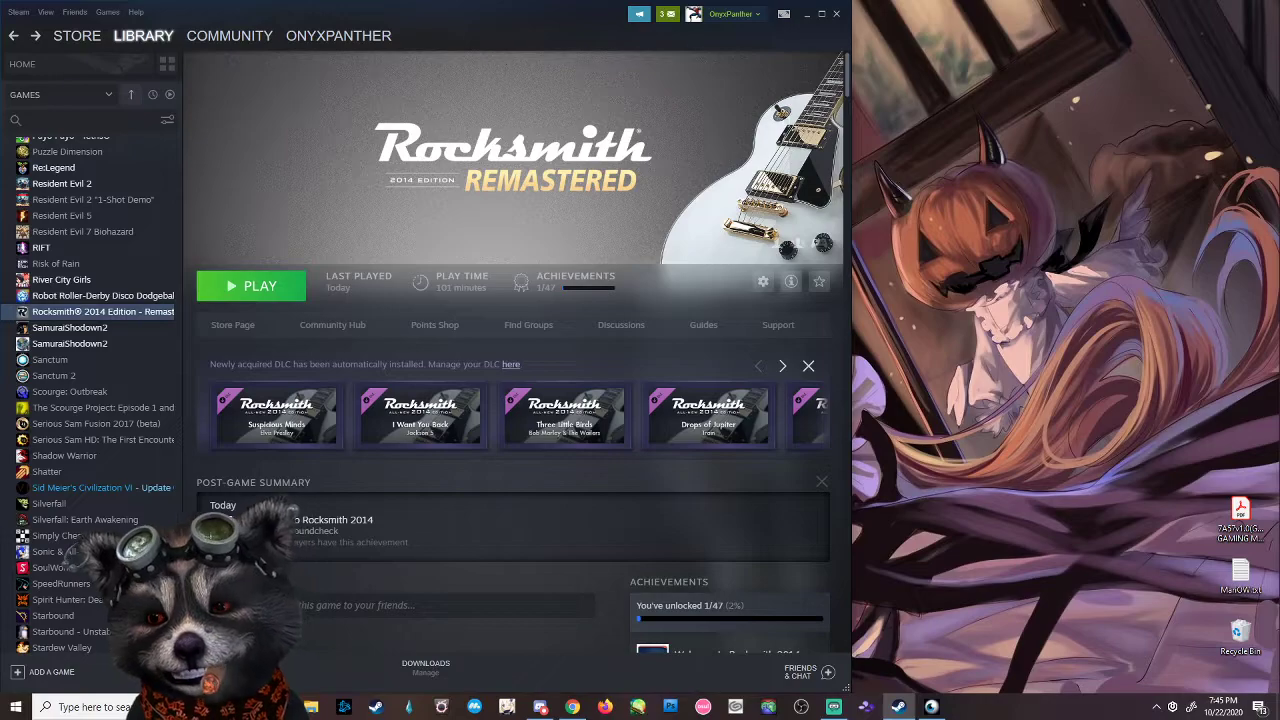
Search Windows for 'firewall' and bring up Windows Defender Firewall
{"action": "left_click", "coordinate": [100, 707]}
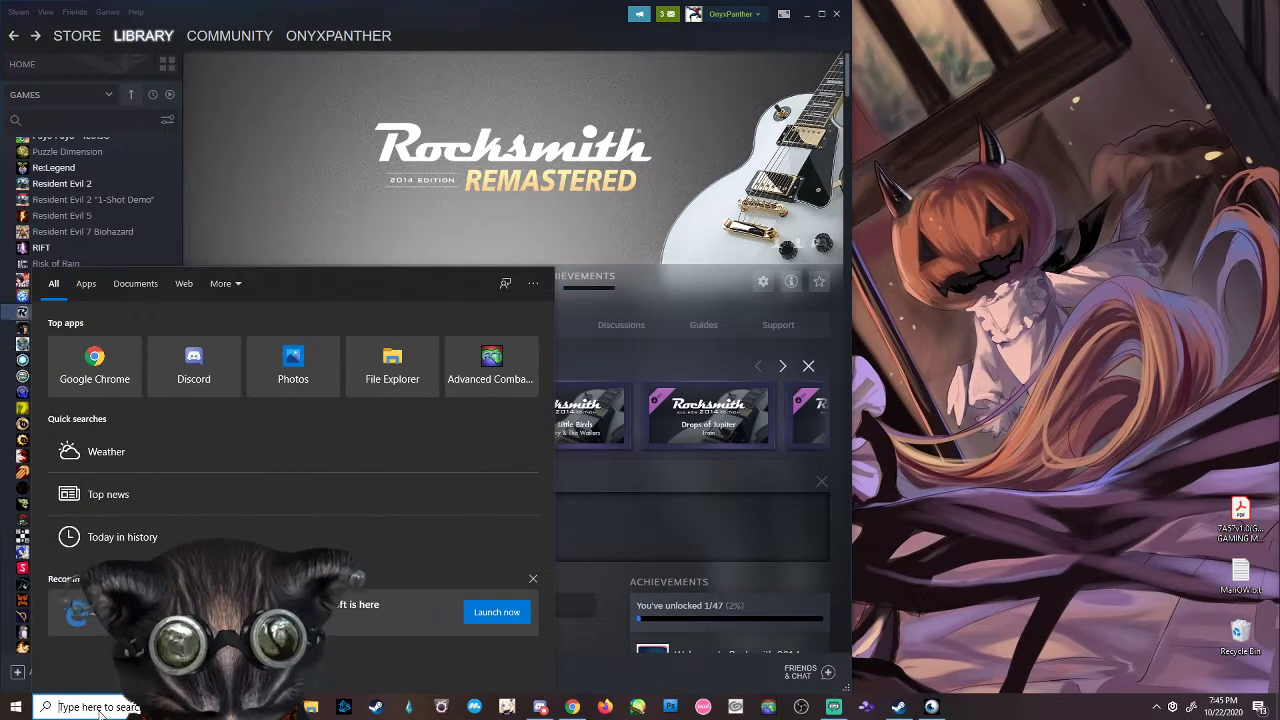
{"action": "type", "text": "firewall"}
{"action": "key", "text": "Return"}
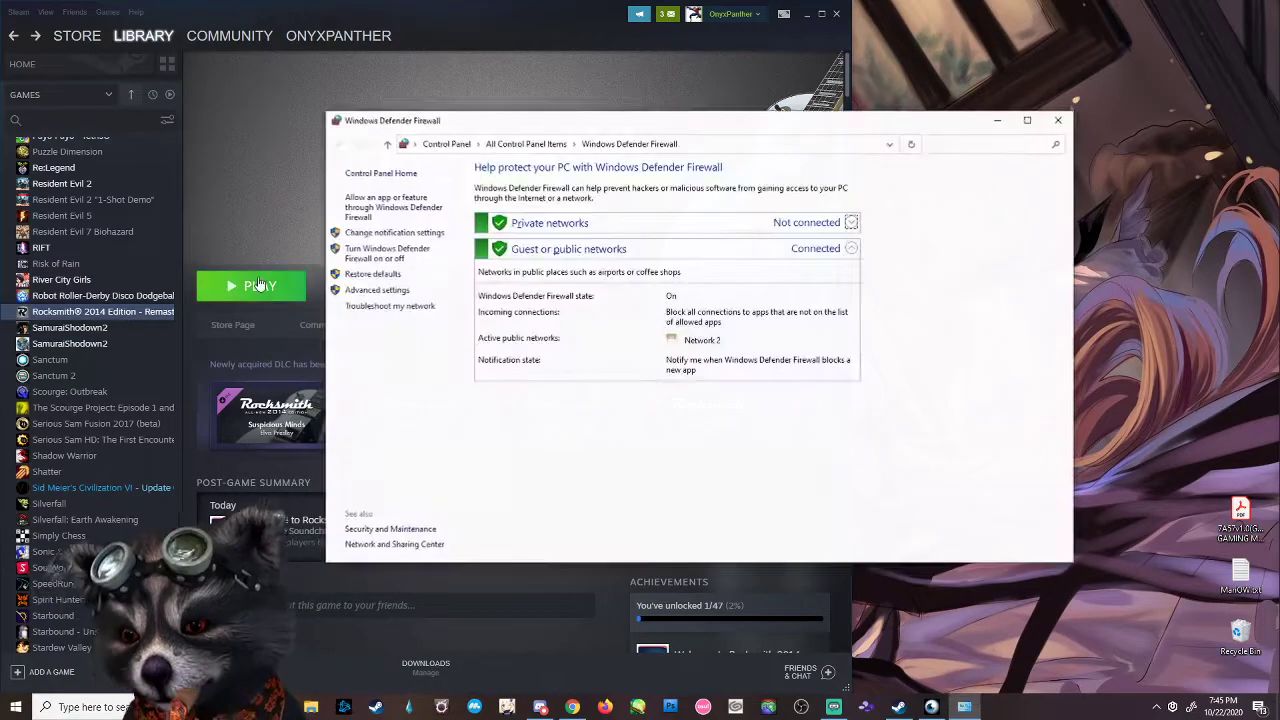
{"action": "left_click", "coordinate": [1058, 120]}
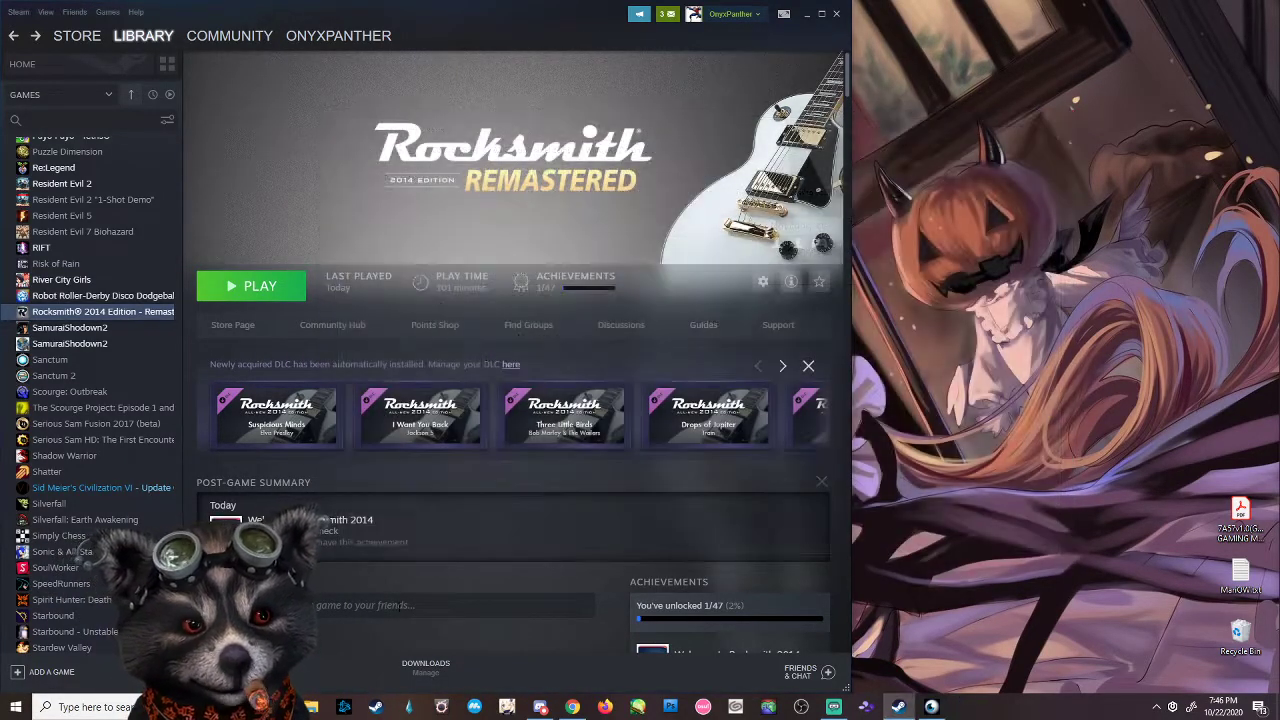
{"action": "left_click", "coordinate": [90, 707]}
{"action": "type", "text": "firewall"}
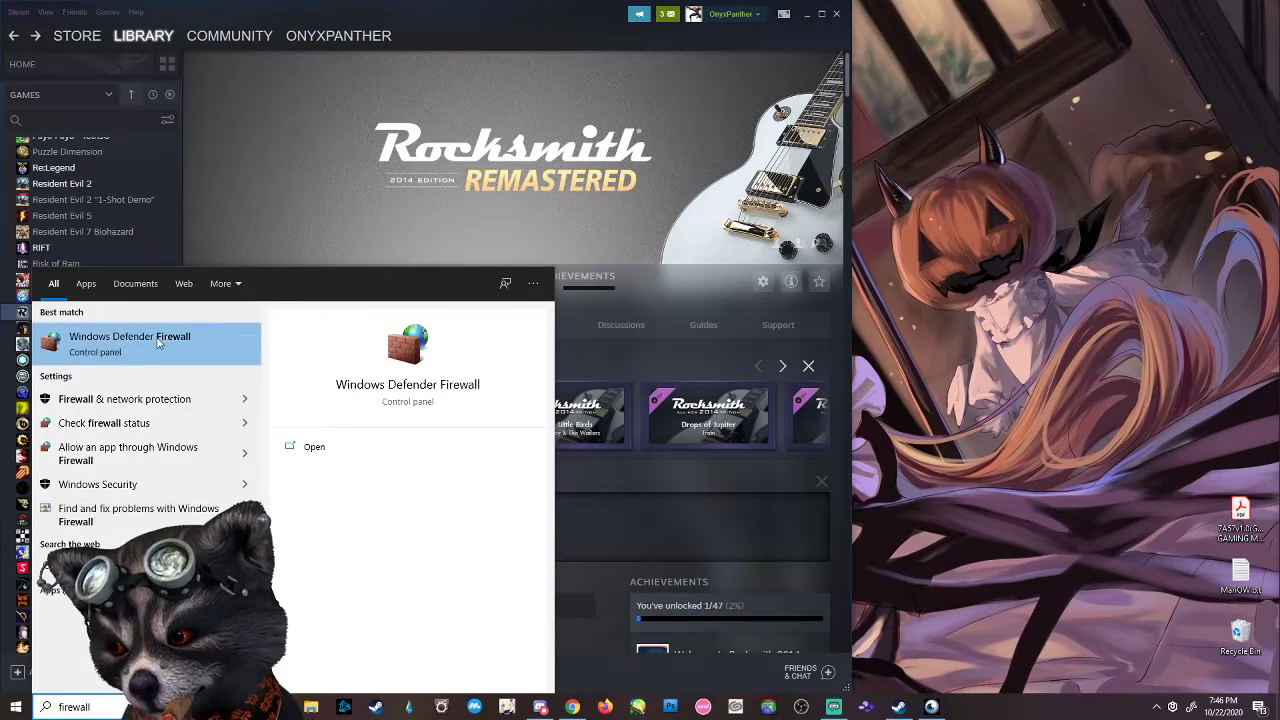
{"action": "key", "text": "Escape"}
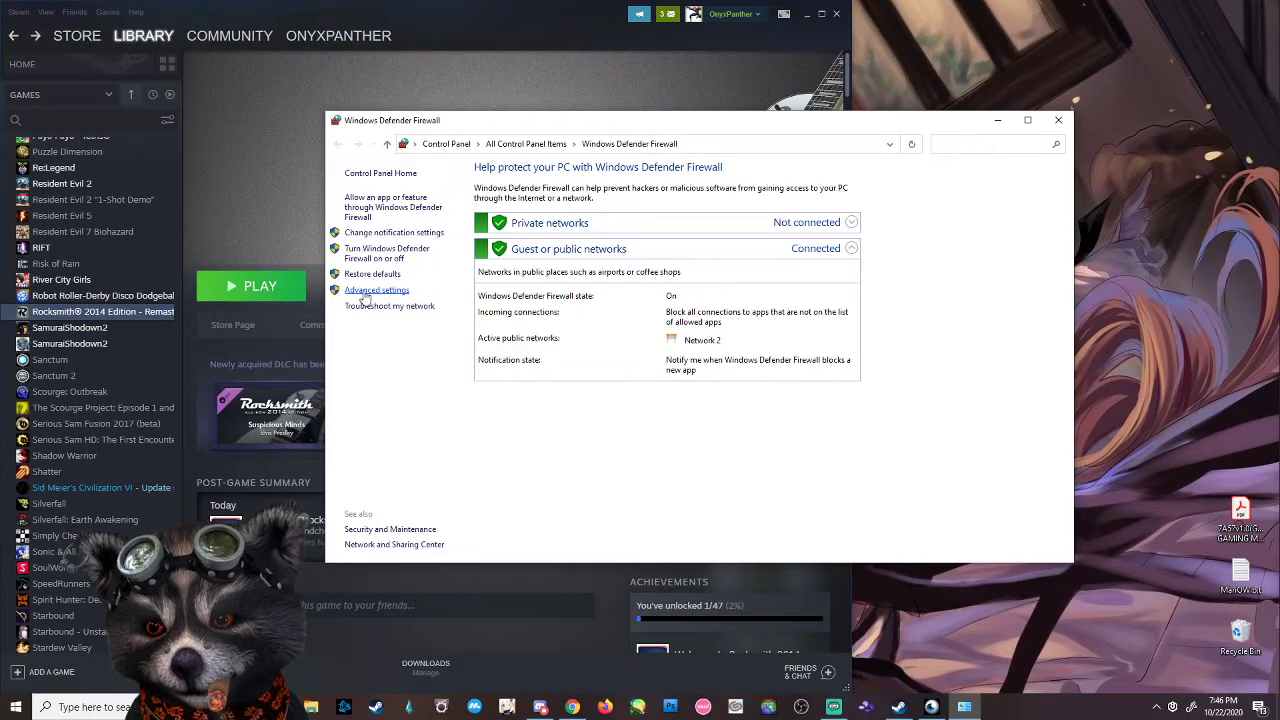
From Advanced settings' Outbound Rules, start a New Rule of type Program
{"action": "left_click", "coordinate": [365, 291]}
{"action": "mouse_move", "coordinate": [408, 28]}
{"action": "left_mouse_down"}
{"action": "mouse_move", "coordinate": [762, 163]}
{"action": "mouse_move", "coordinate": [808, 141]}
{"action": "left_mouse_up"}
{"action": "left_click", "coordinate": [464, 214]}
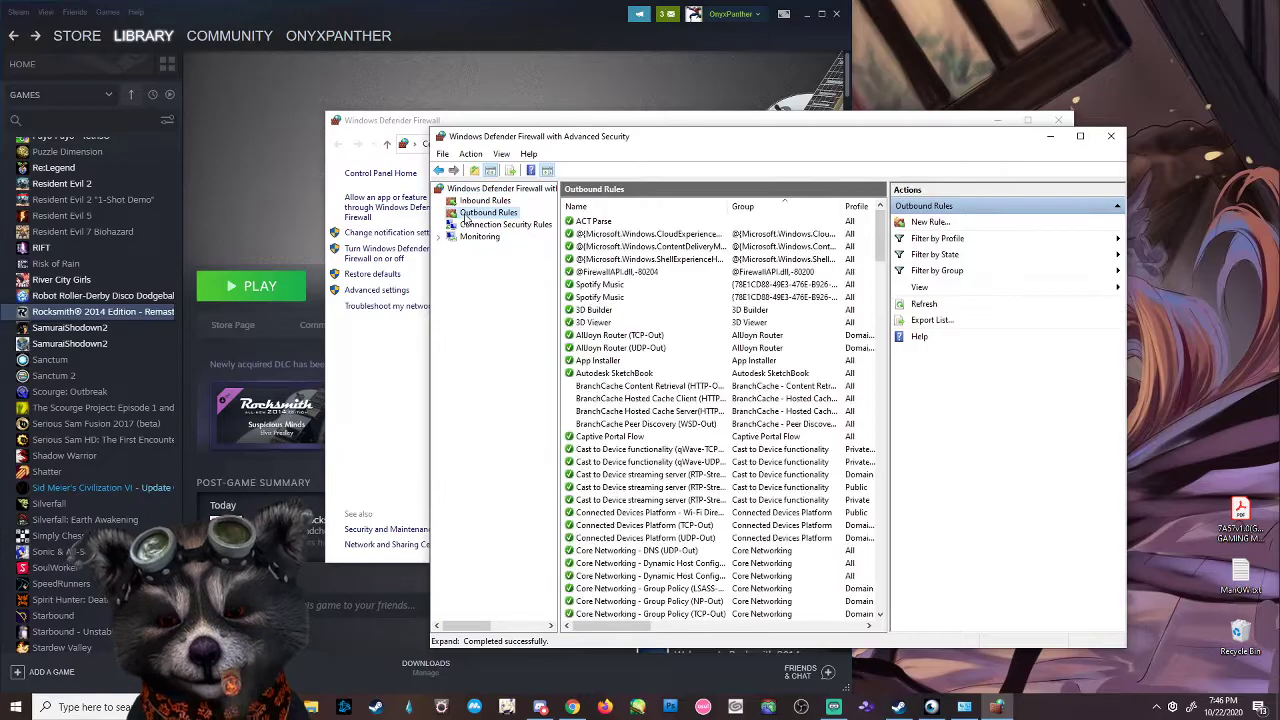
{"action": "left_click", "coordinate": [930, 222]}
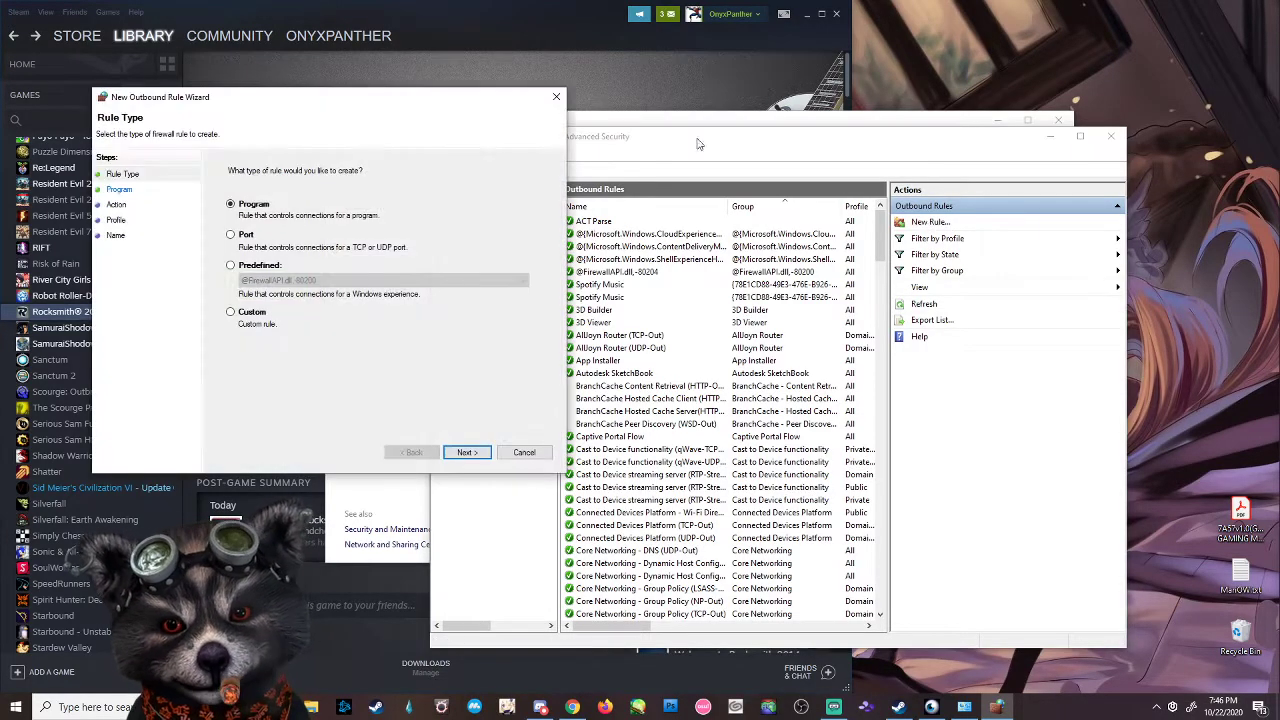
{"action": "left_click_drag", "start_coordinate": [395, 103], "coordinate": [1005, 159]}
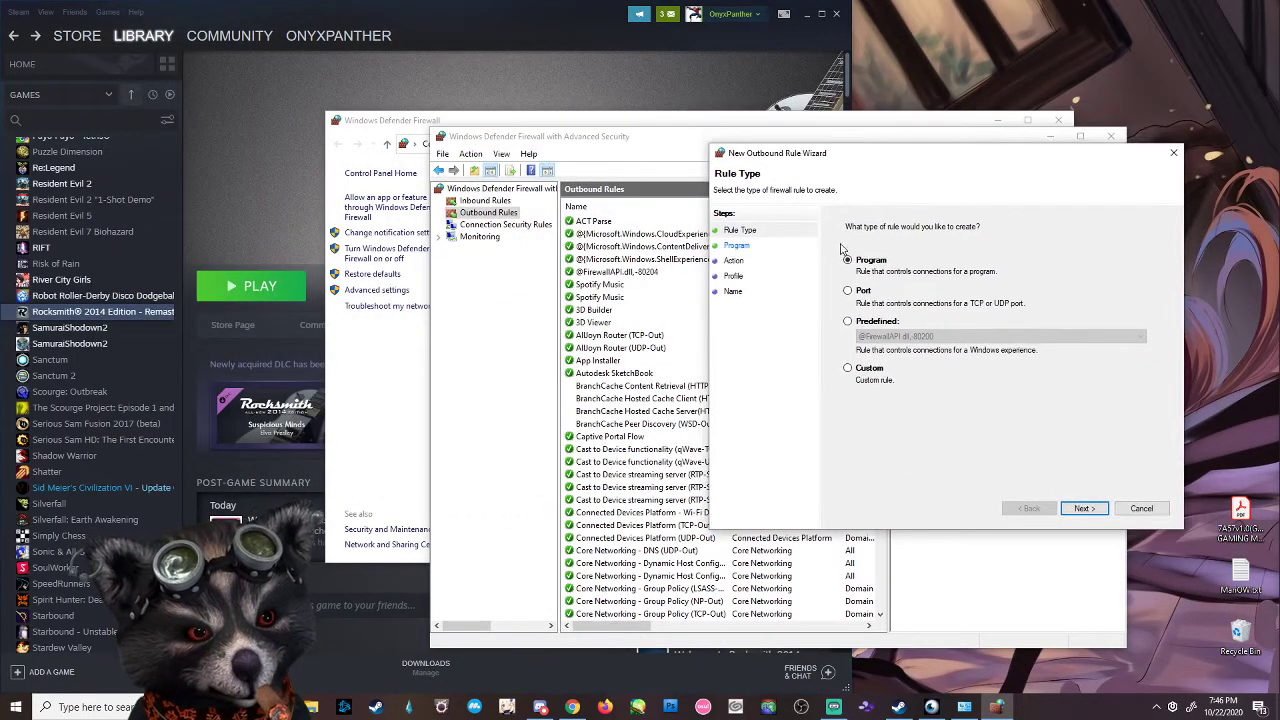
{"action": "left_click", "coordinate": [1084, 508]}
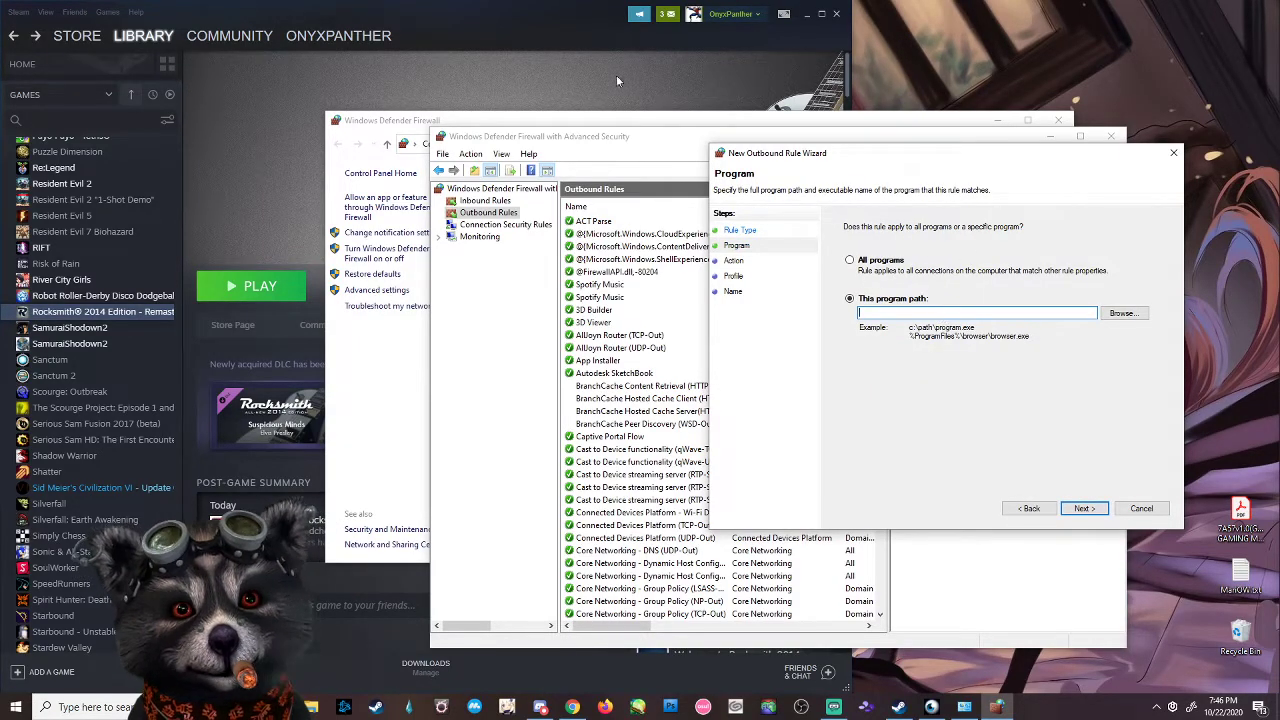
Browse Rocksmith 2014's local files from its Steam Properties to open the install folder
{"action": "left_click", "coordinate": [498, 25]}
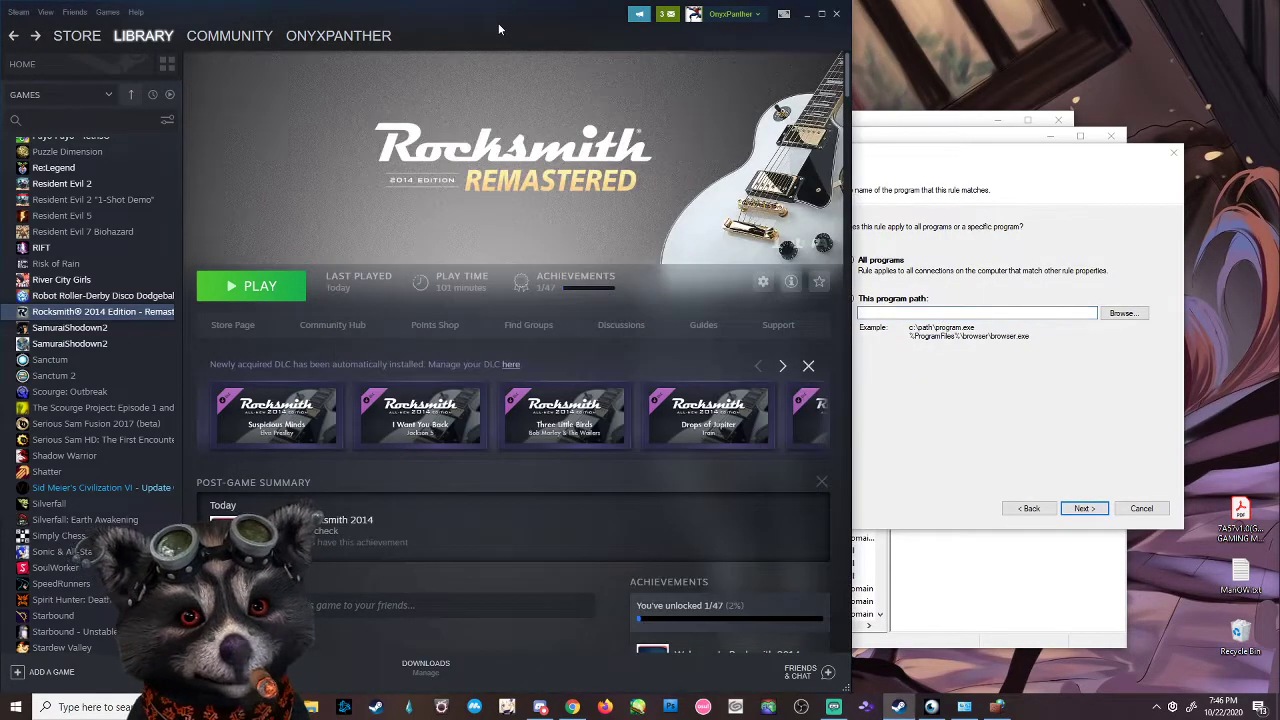
{"action": "left_click", "coordinate": [764, 283]}
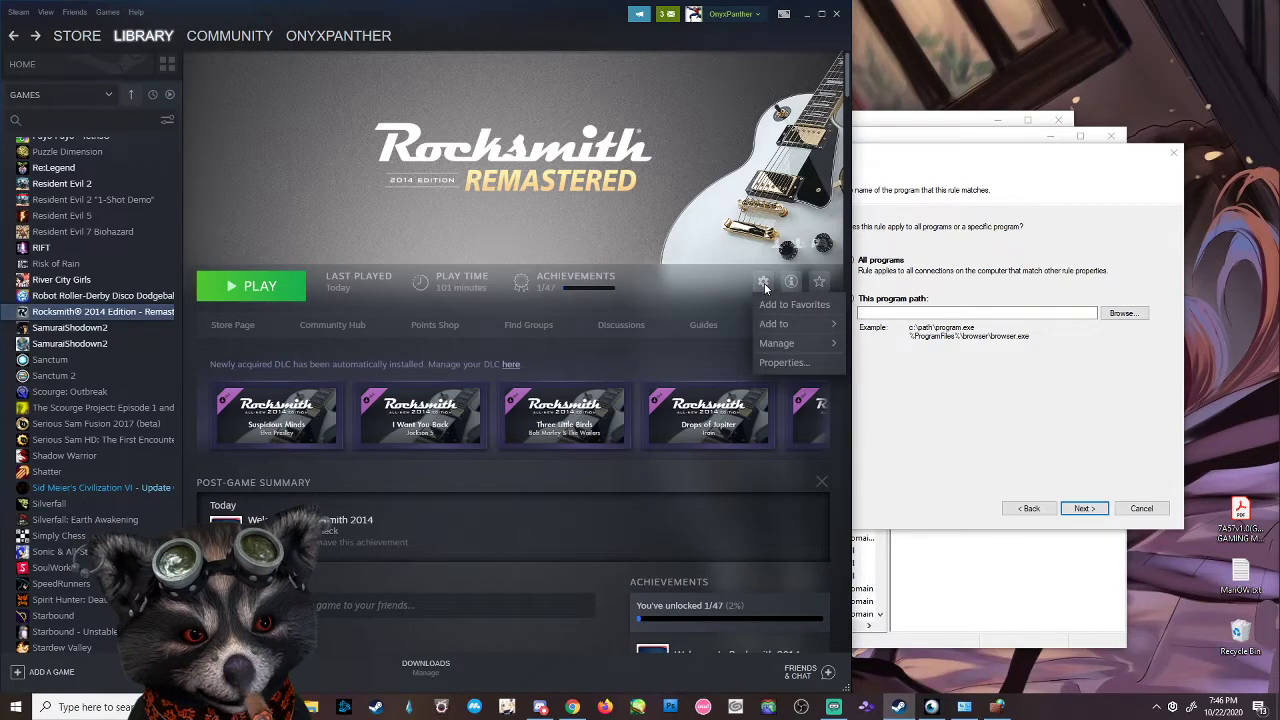
{"action": "left_click", "coordinate": [773, 360]}
{"action": "left_click", "coordinate": [381, 144]}
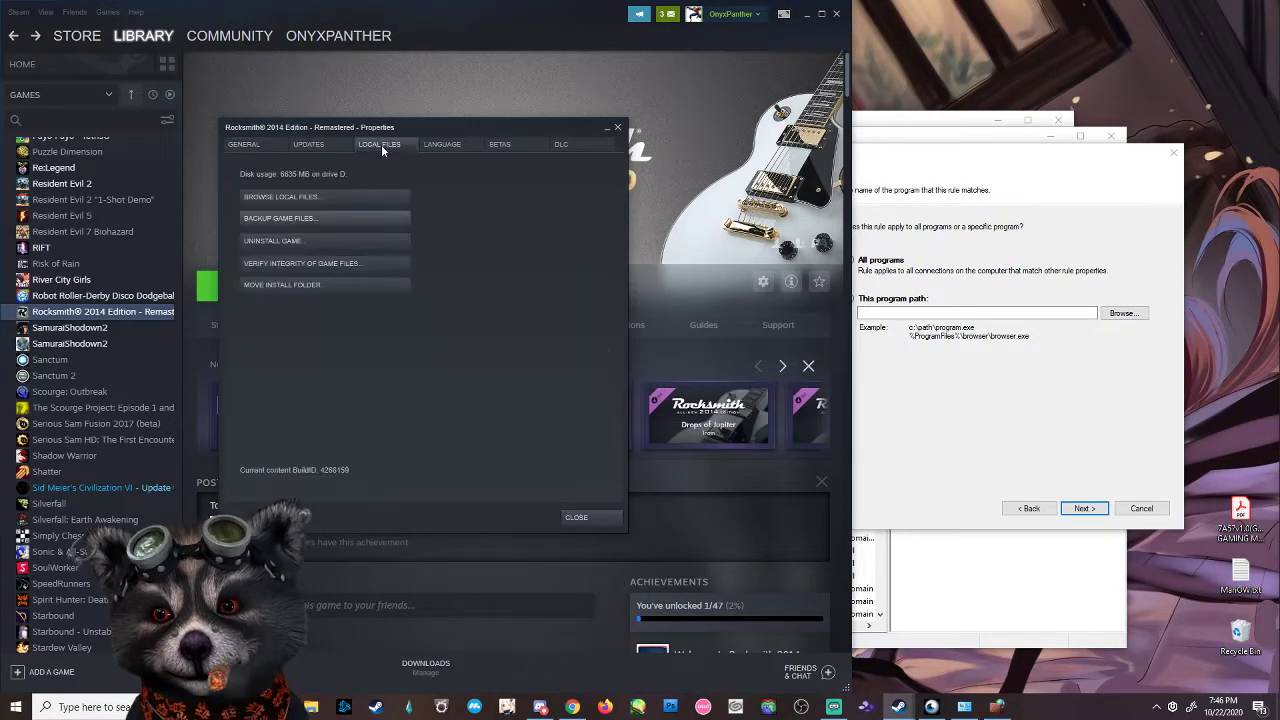
{"action": "left_click", "coordinate": [324, 197]}
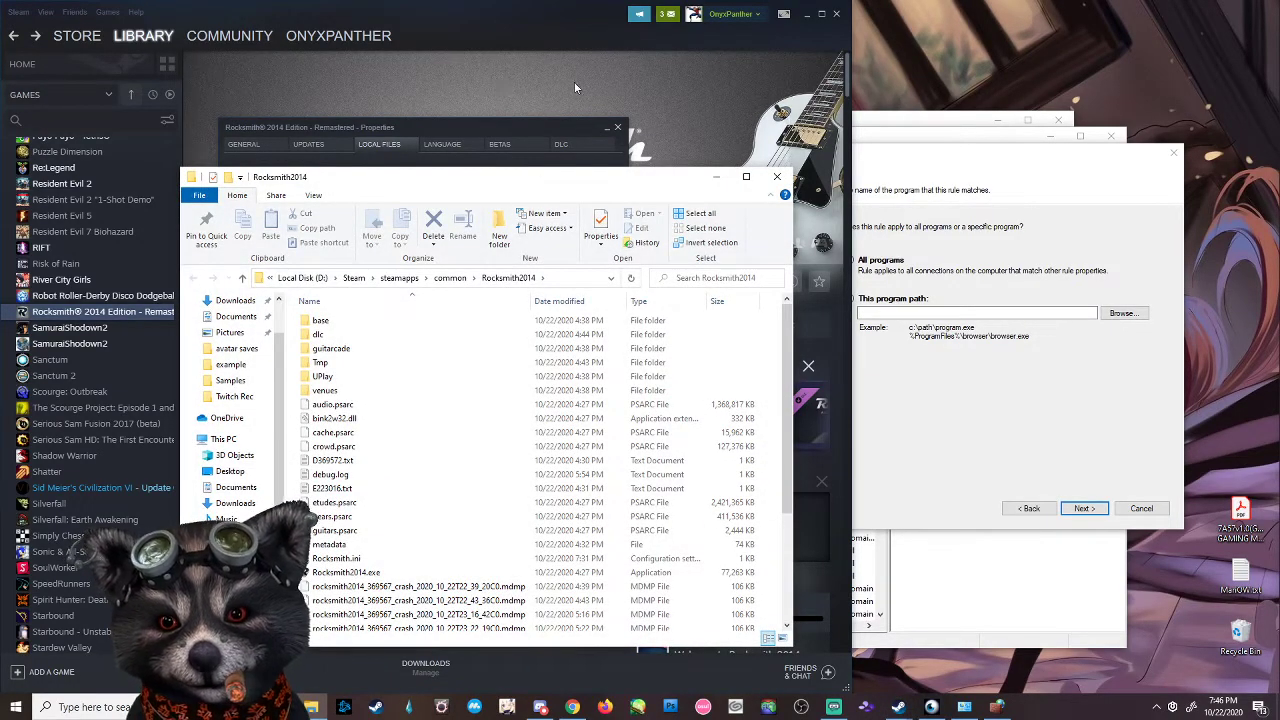
Copy the D:\Steam\steamapps\common\Rocksmith2014 folder path into the rule's program path, adding '\'
{"action": "left_click", "coordinate": [563, 280]}
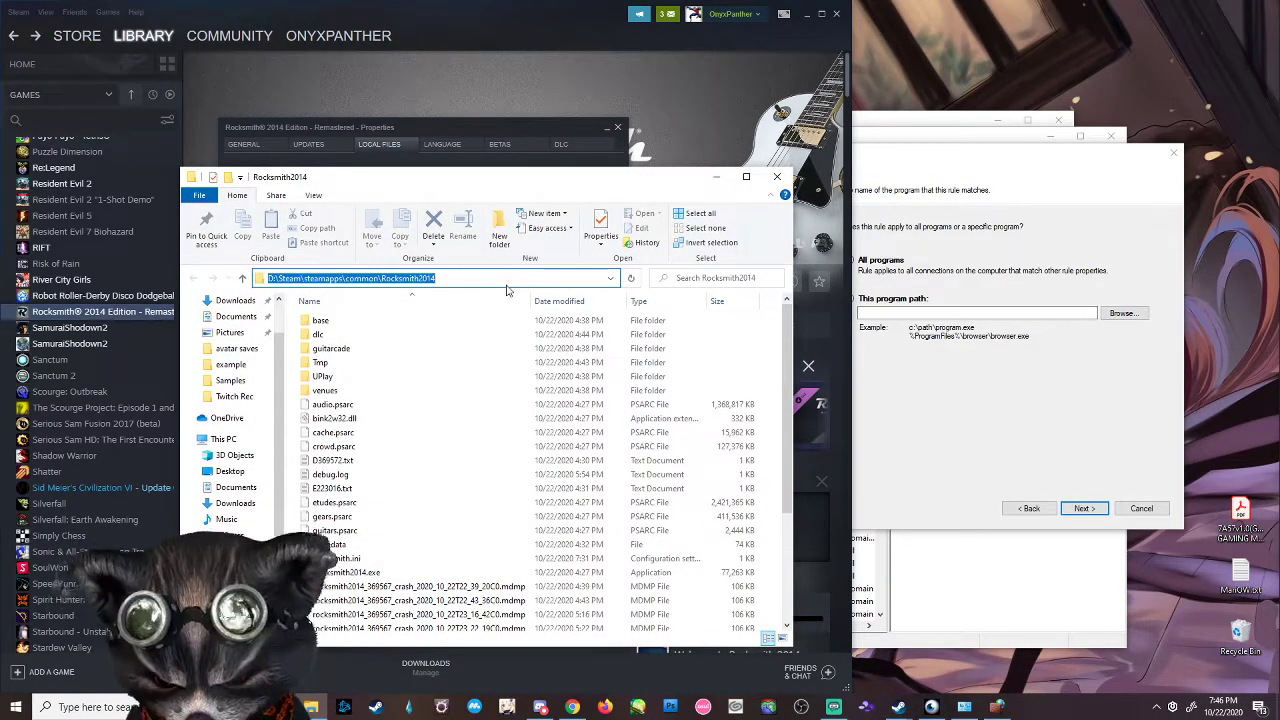
{"action": "key", "text": "ctrl+c"}
{"action": "left_click", "coordinate": [975, 313]}
{"action": "key", "text": "ctrl+v"}
{"action": "type", "text": "\\"}
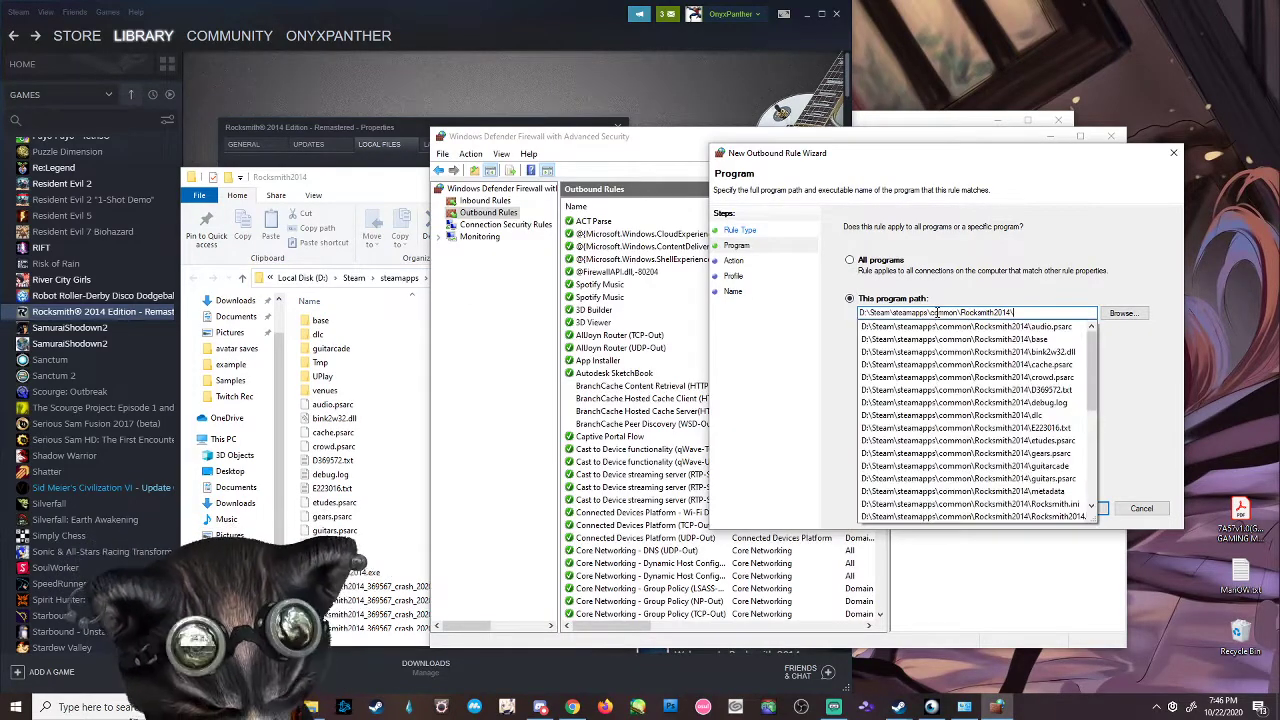
Append the copied name Rocksmith2014.exe to complete the program path
{"action": "left_click", "coordinate": [397, 573]}
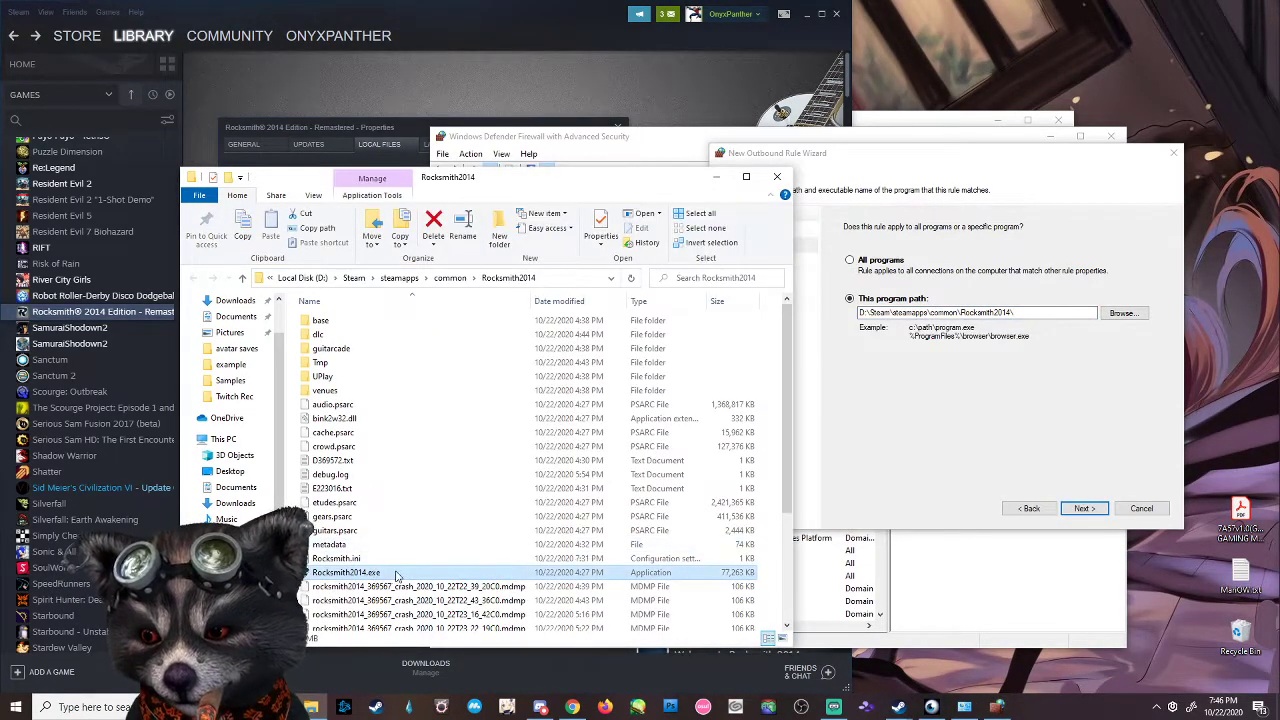
{"action": "left_click", "coordinate": [397, 573]}
{"action": "key", "text": "ctrl+c"}
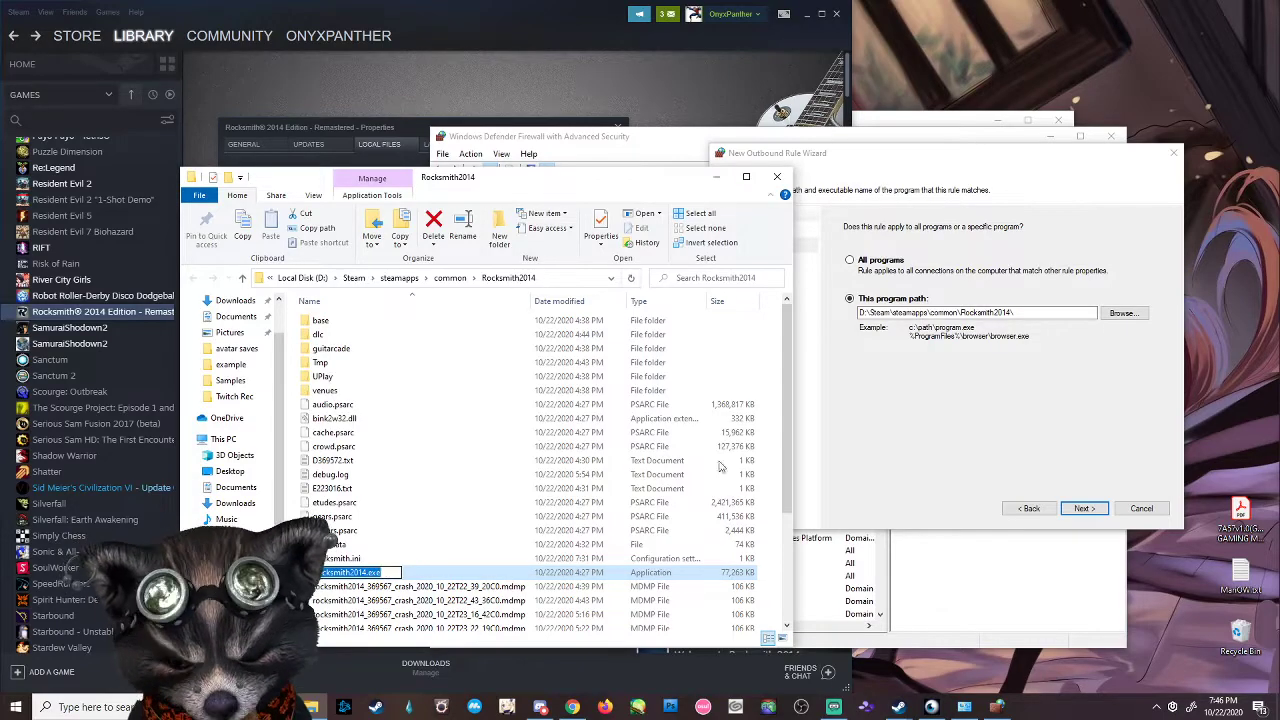
{"action": "left_click", "coordinate": [1055, 330]}
{"action": "key", "text": "ctrl+v"}
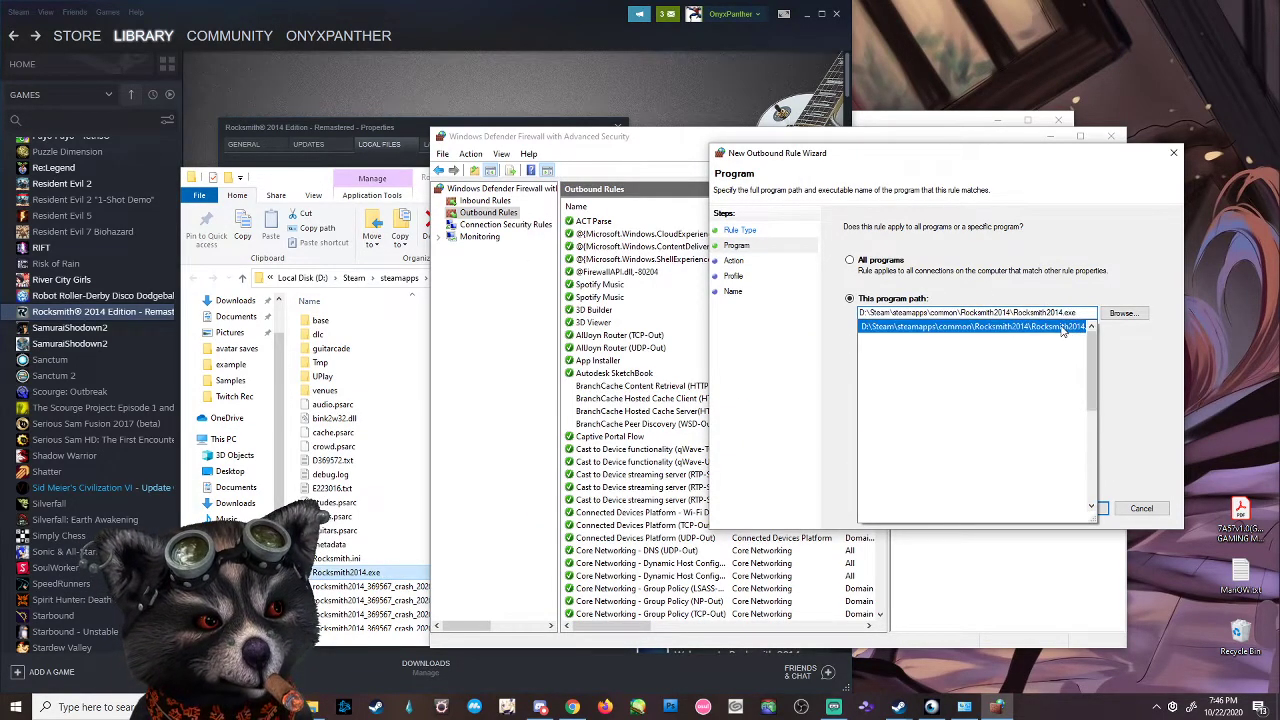
Keep Block the connection and reach the Profile step with Domain, Private and Public checked
{"action": "left_click", "coordinate": [1063, 330]}
{"action": "left_click", "coordinate": [1088, 509]}
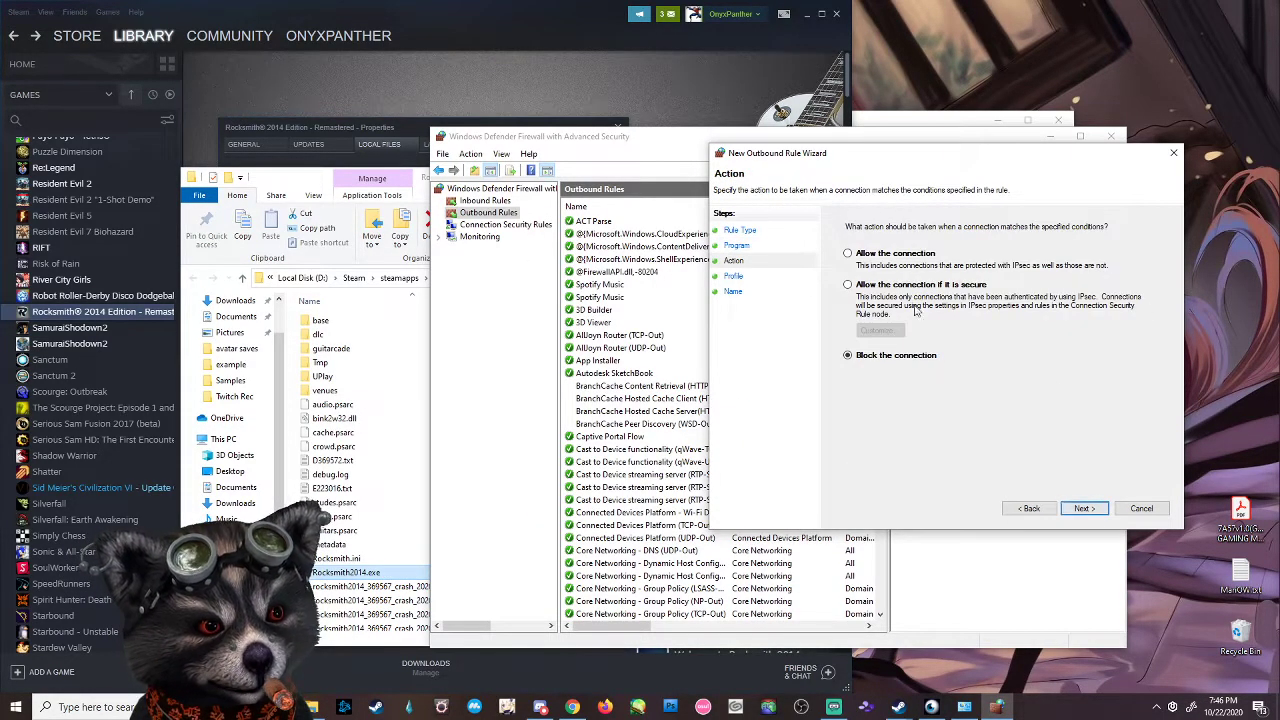
{"action": "left_click", "coordinate": [1085, 509]}
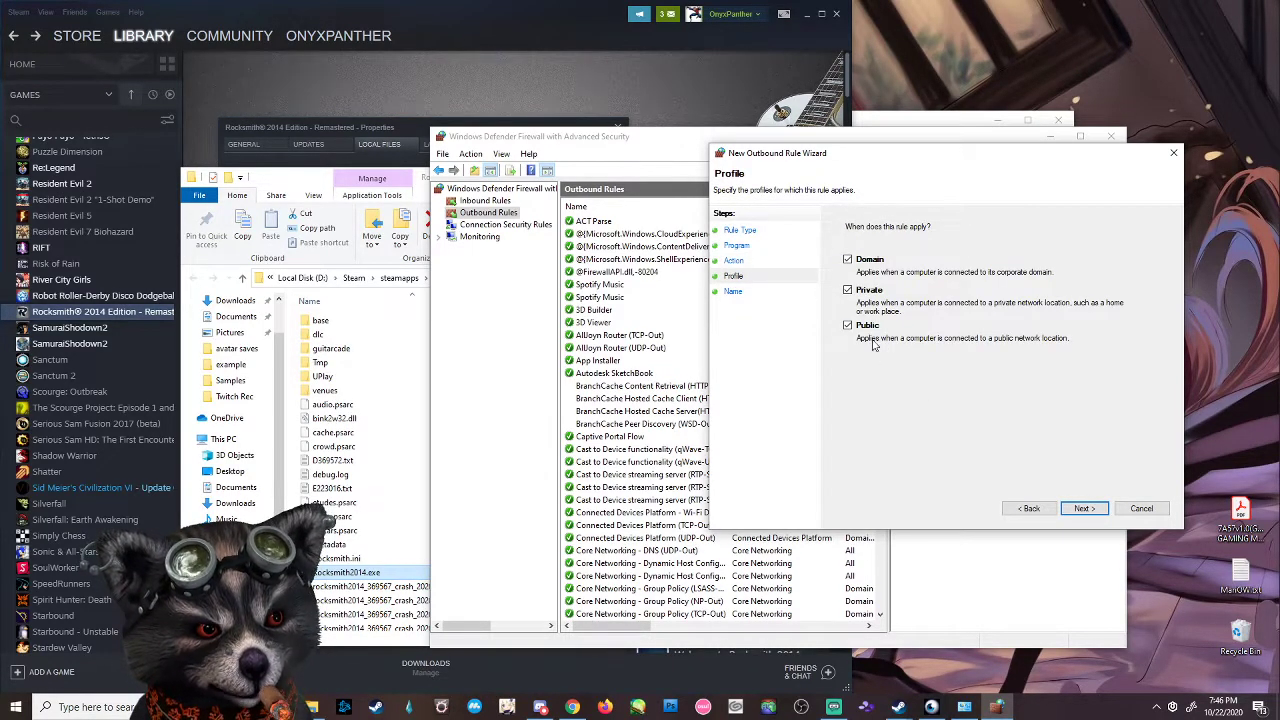
Name the rule 'Rocksmith Offline mode' with description 'Ubisoft servers not working (known issue) work a'
{"action": "left_click", "coordinate": [1082, 509]}
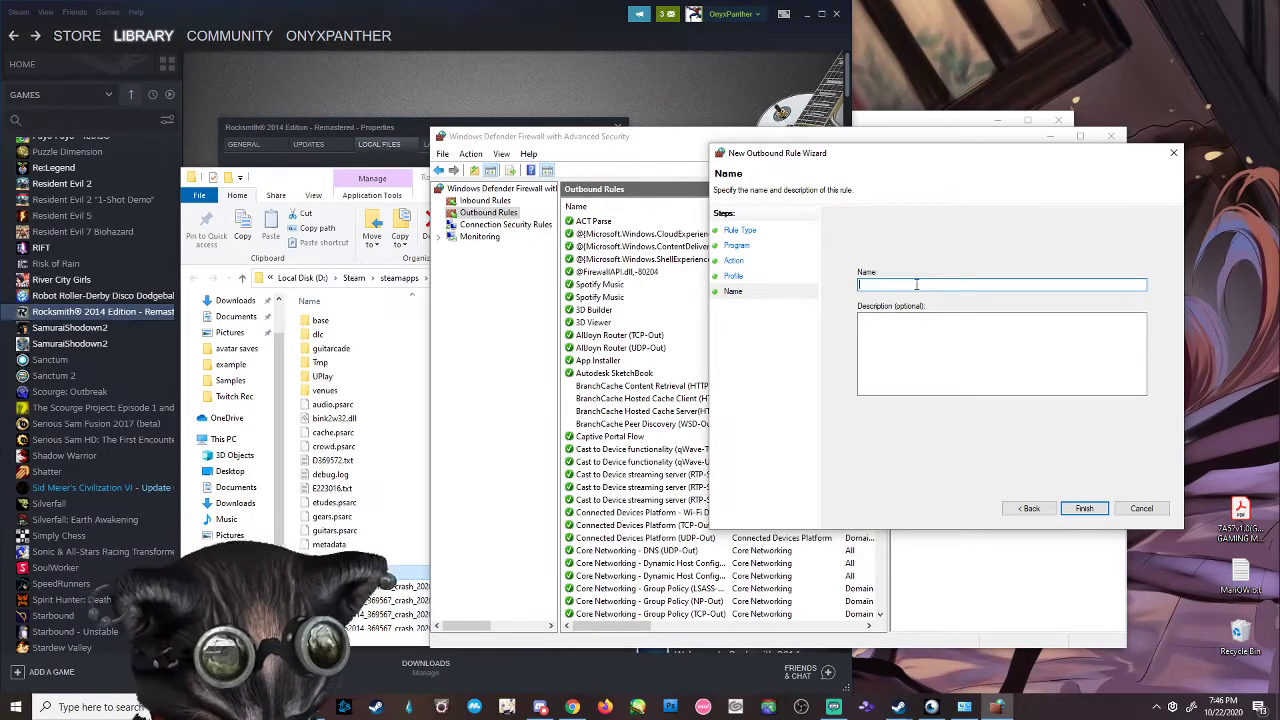
{"action": "type", "text": "Rock"}
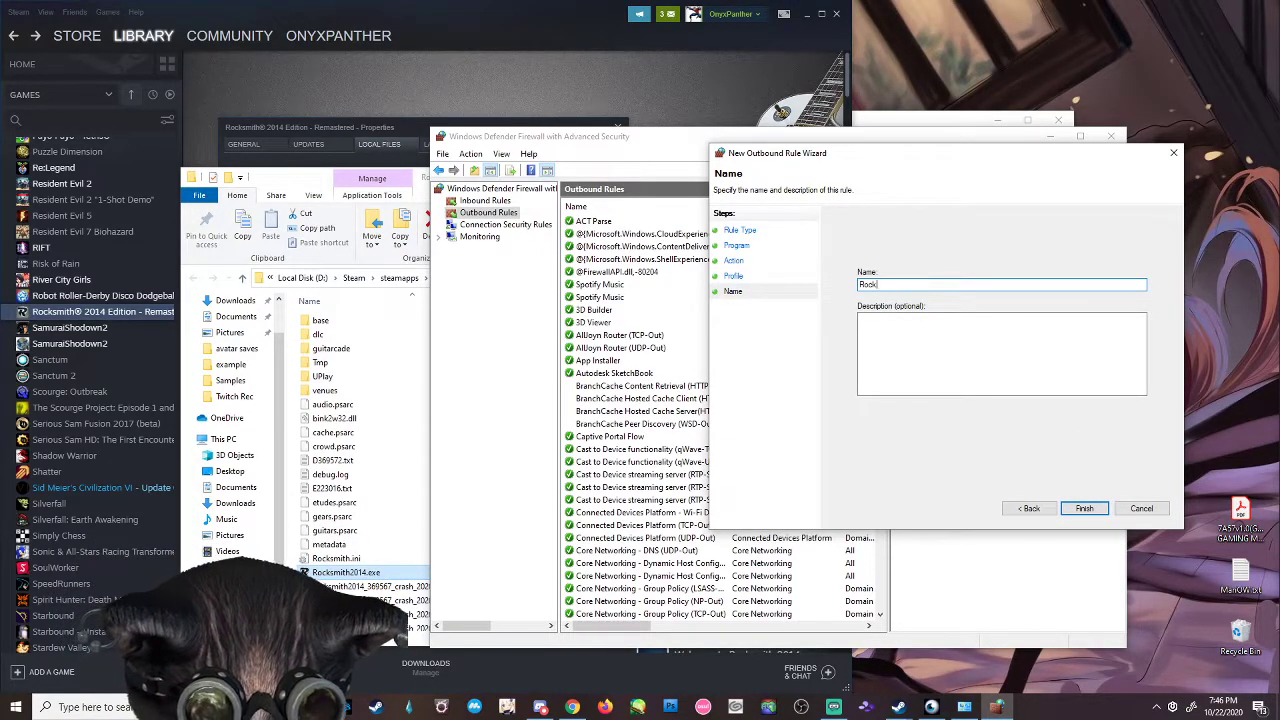
{"action": "type", "text": "smith Offlin"}
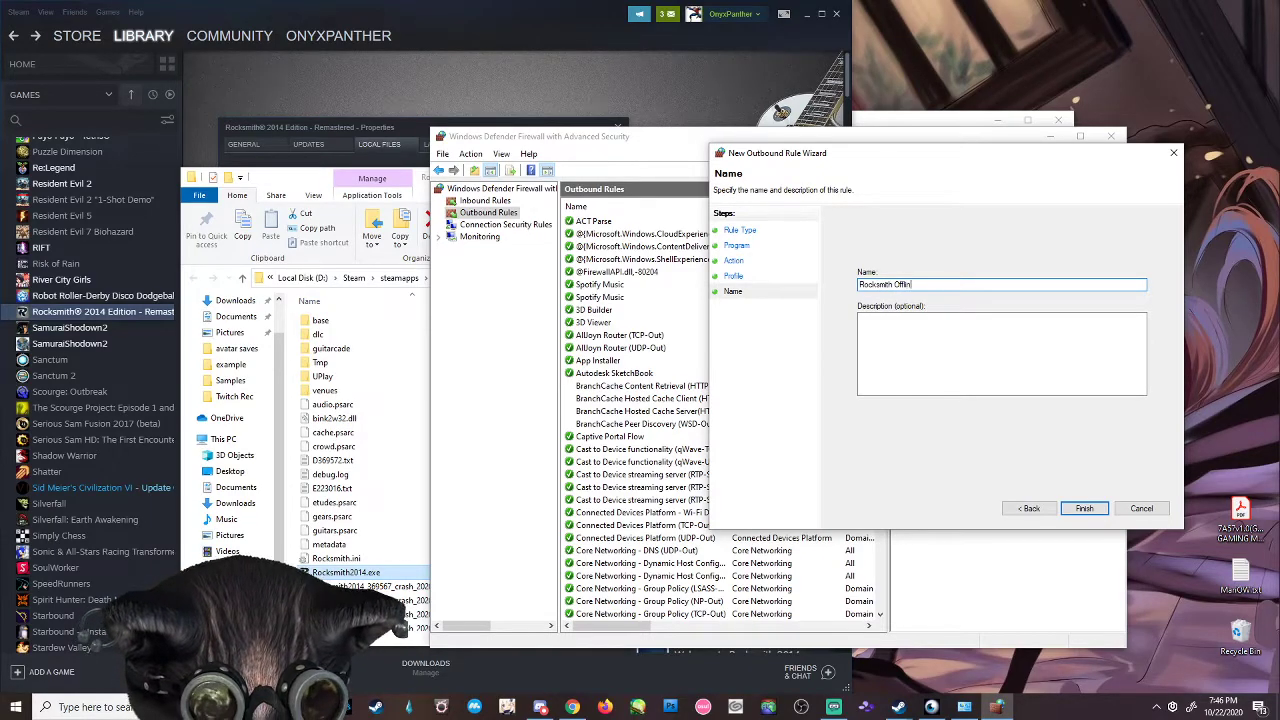
{"action": "type", "text": "e mode"}
{"action": "key", "text": "Tab"}
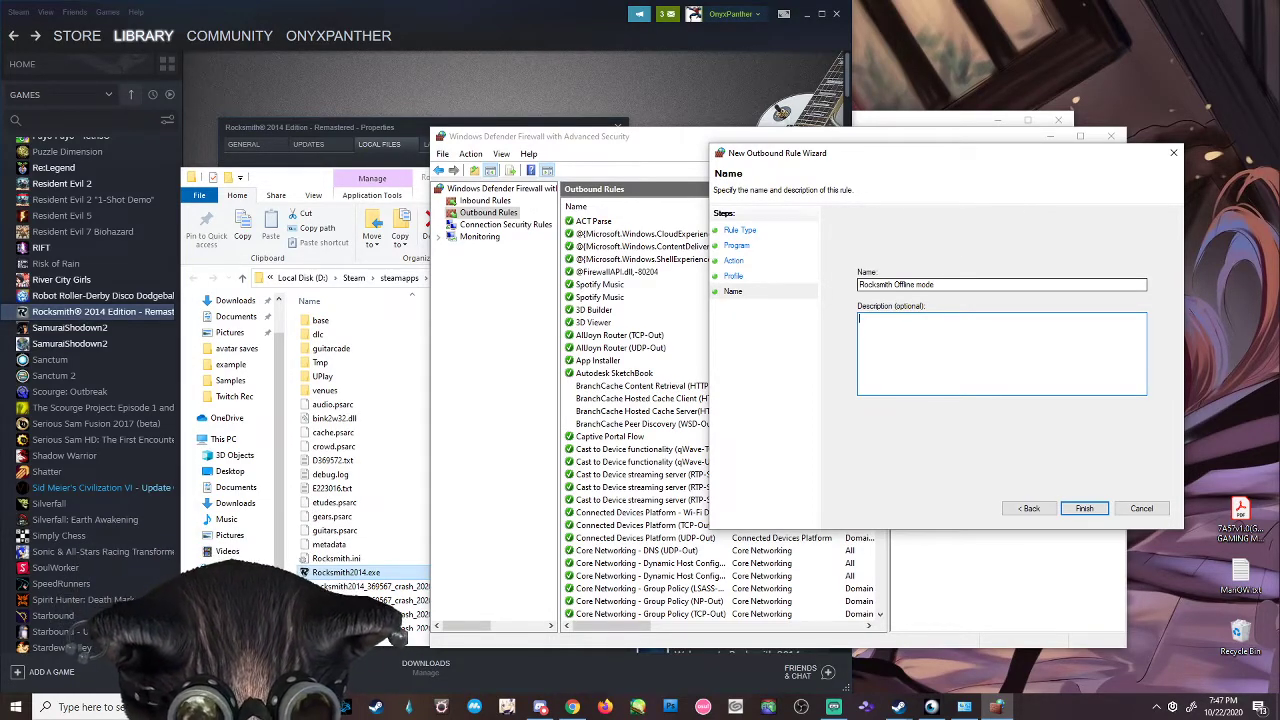
{"action": "type", "text": "Ubisoft"}
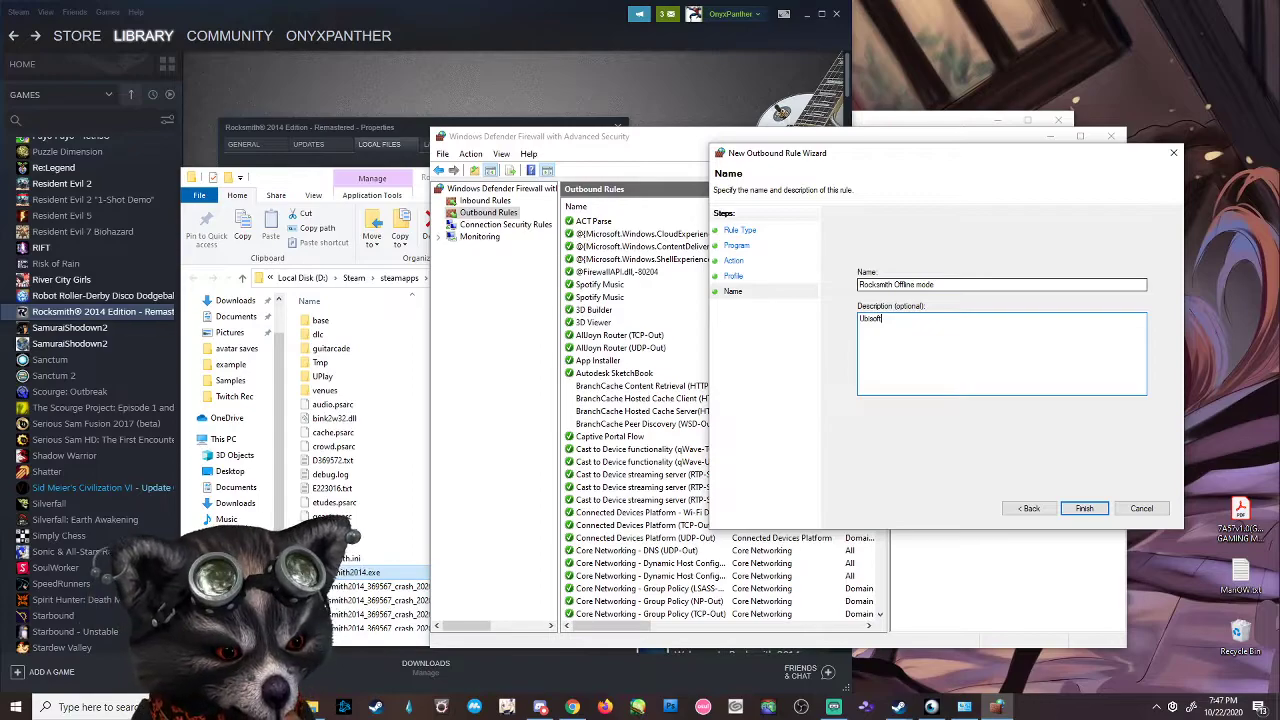
{"action": "type", "text": " servers not worki"}
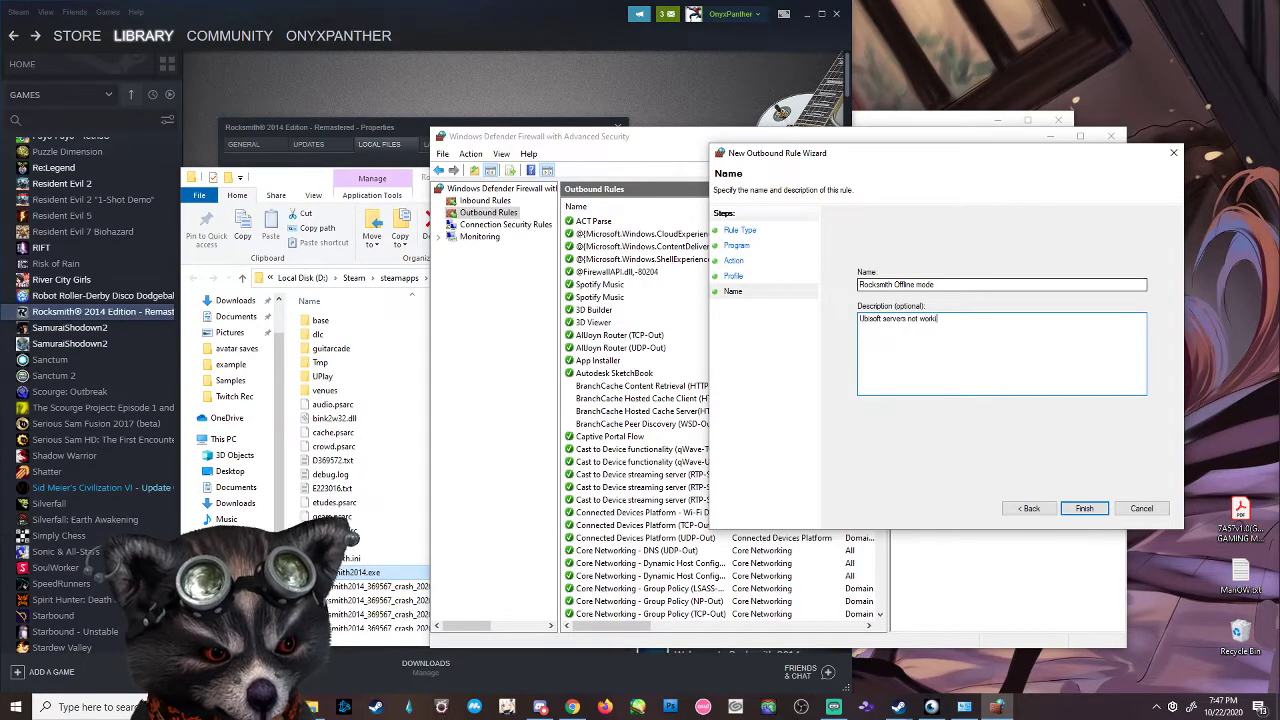
{"action": "type", "text": "ng ("}
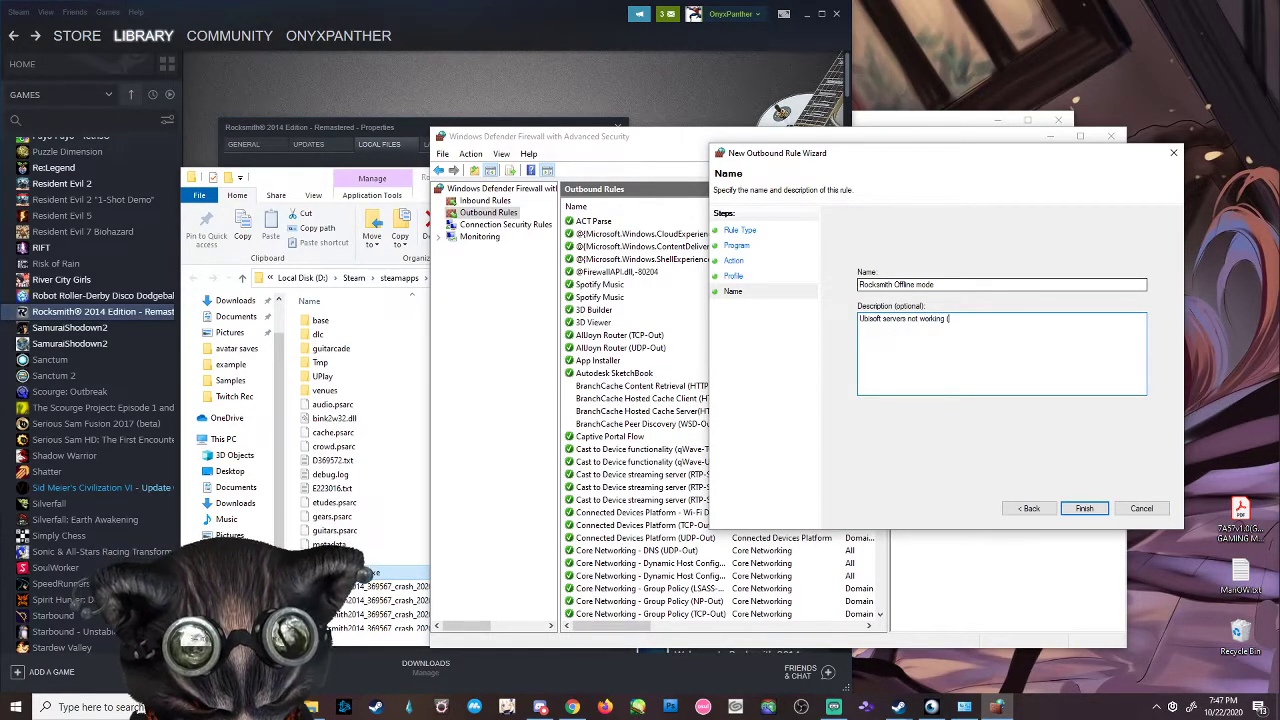
{"action": "type", "text": "know"}
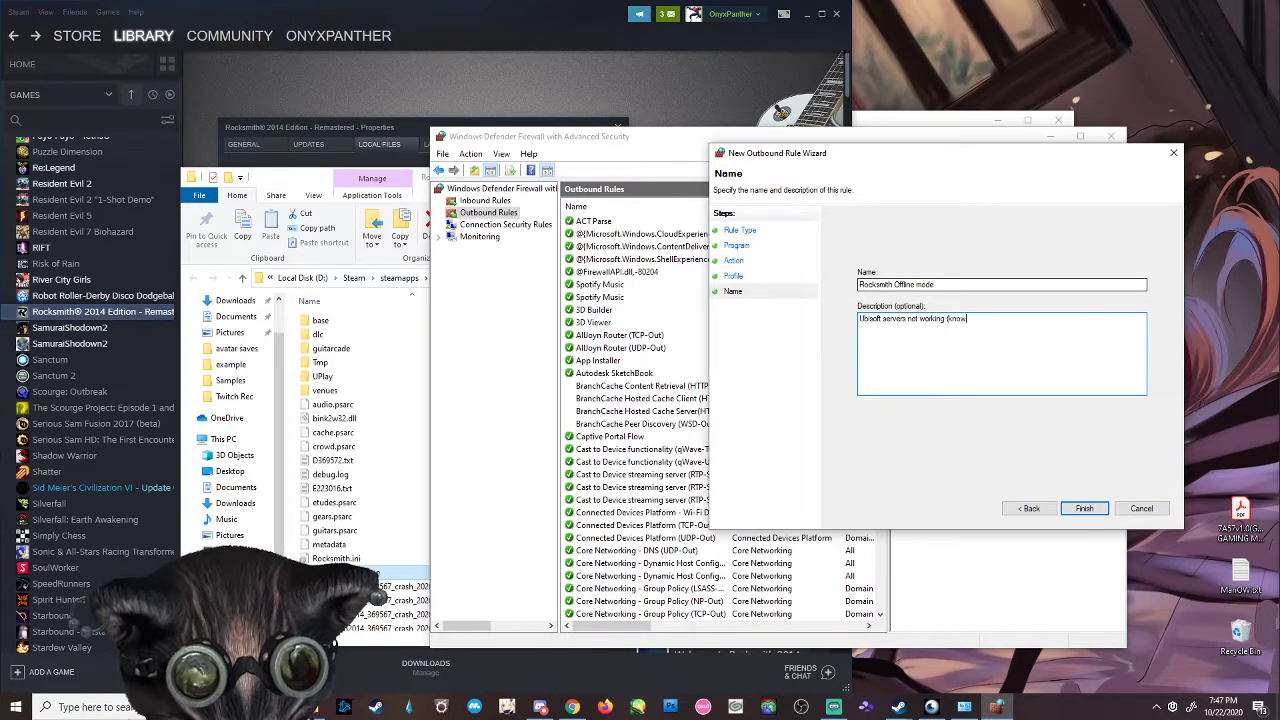
{"action": "type", "text": "n issue"}
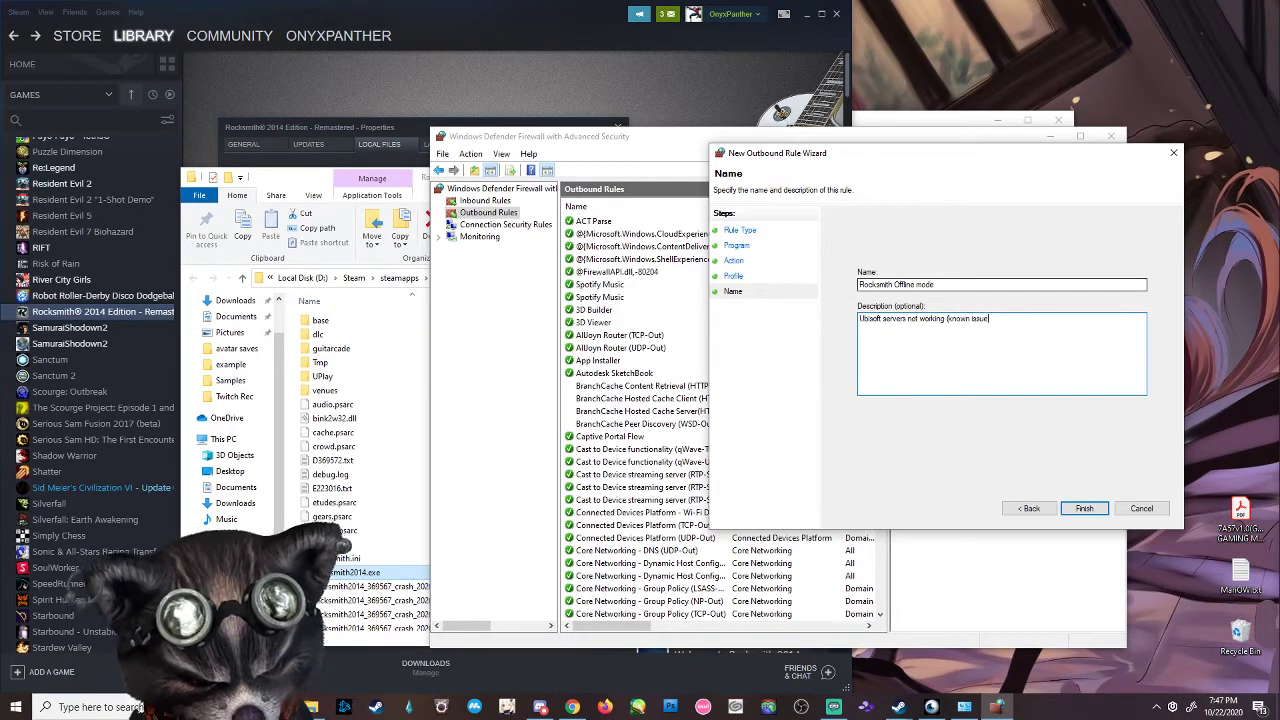
{"action": "type", "text": ") "}
{"action": "type", "text": "work"}
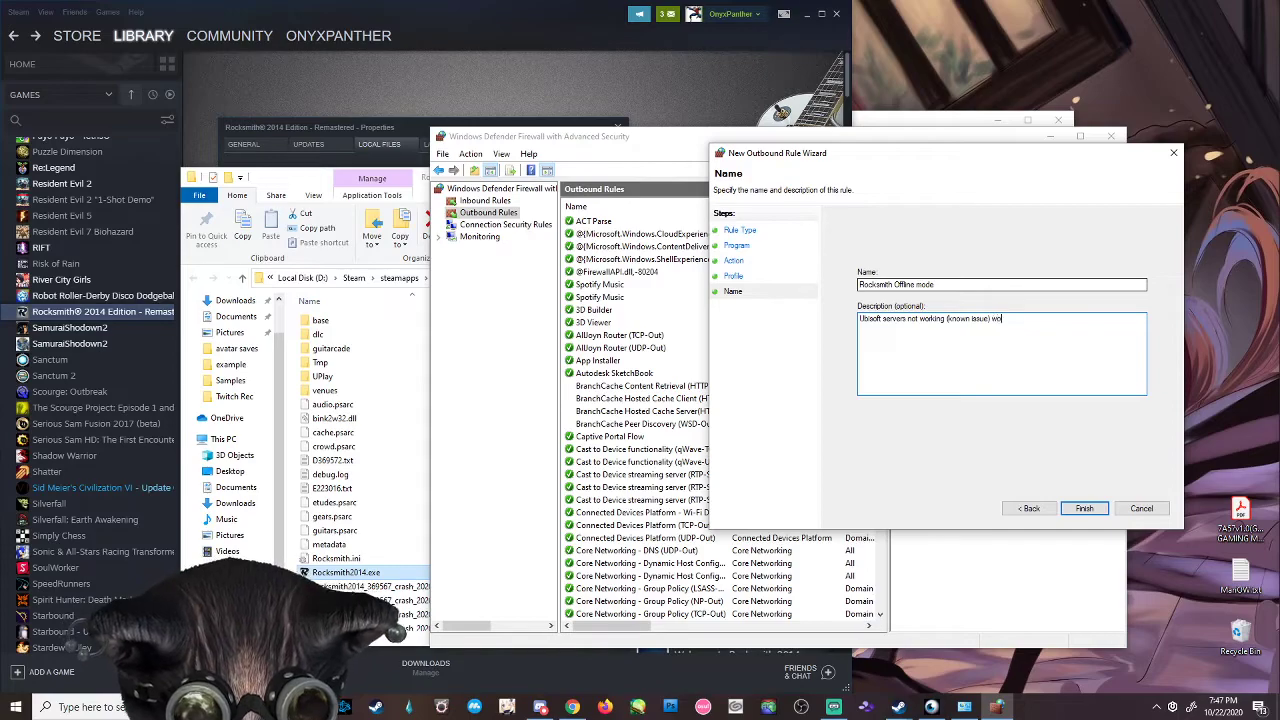
{"action": "type", "text": " a"}
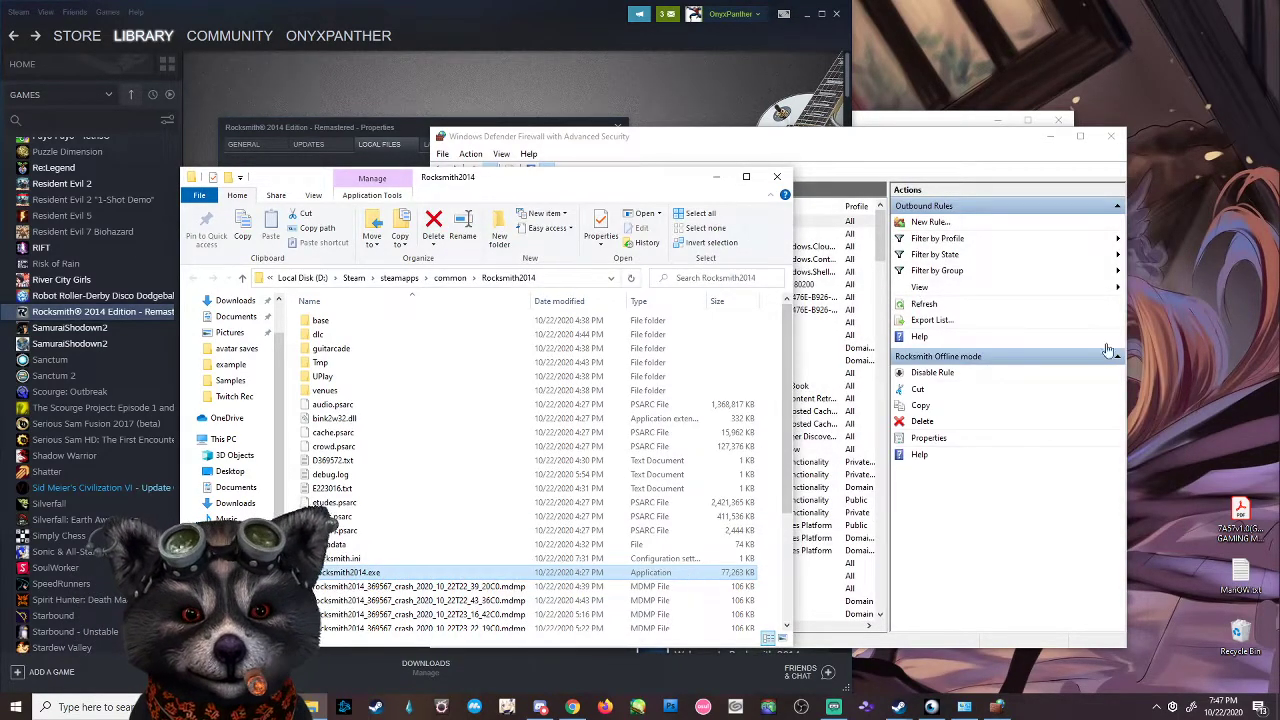
Select the Rocksmith Offline mode outbound rule and disable it
{"action": "left_click", "coordinate": [998, 532]}
{"action": "left_click", "coordinate": [620, 221]}
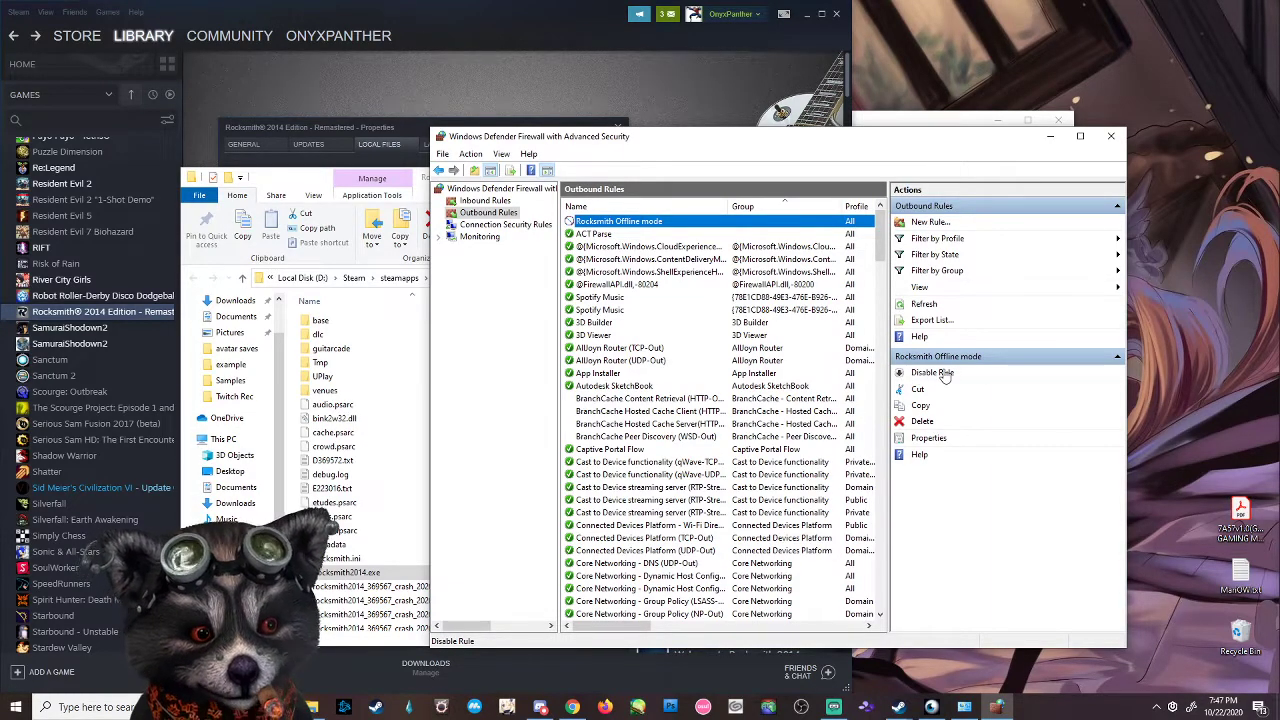
{"action": "left_click", "coordinate": [932, 372]}
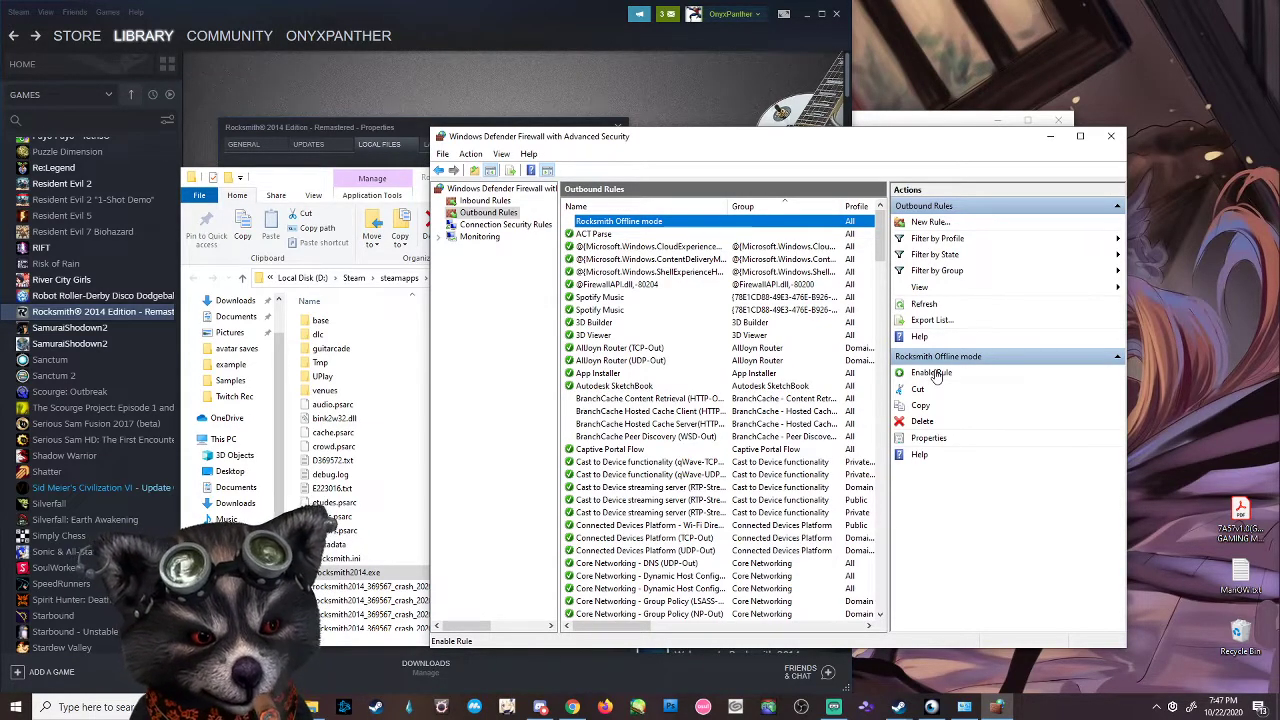
Close the firewall console, the Rocksmith2014 folder and Steam's Properties window
{"action": "left_click", "coordinate": [1110, 136]}
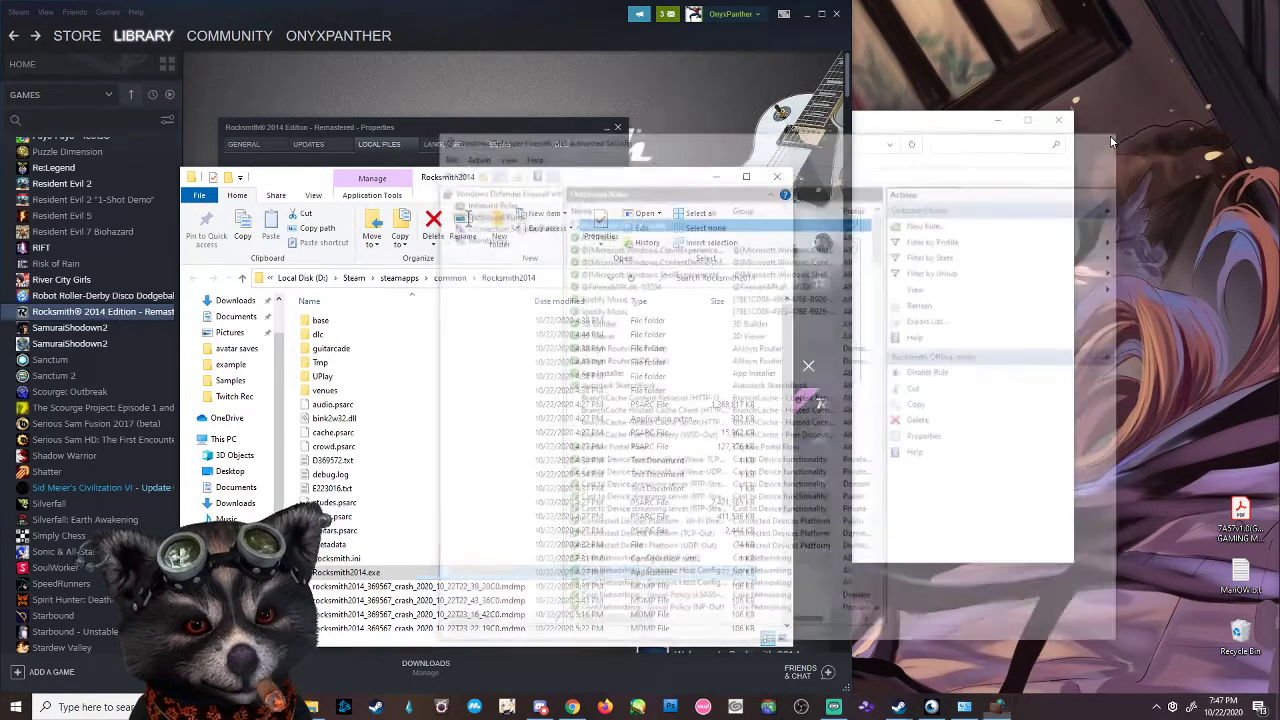
{"action": "left_click", "coordinate": [777, 177]}
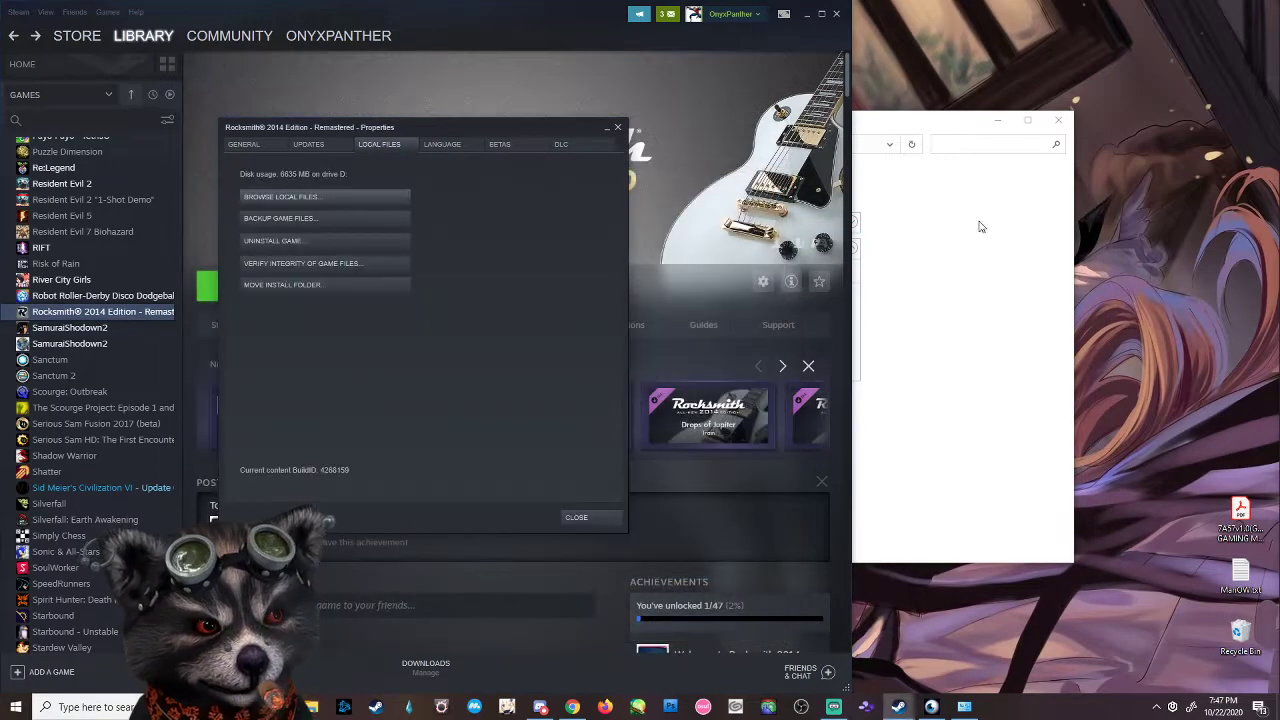
{"action": "left_click", "coordinate": [618, 128]}
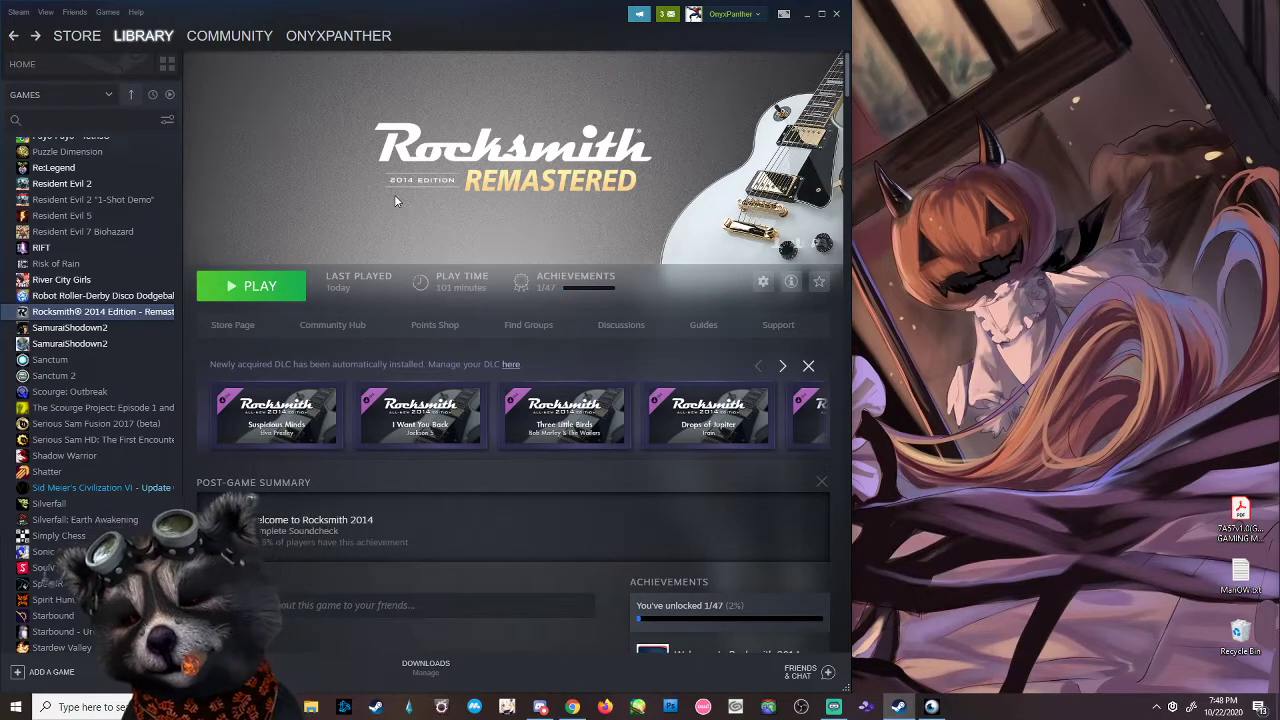
Play Rocksmith 2014 Remastered from Steam and wait for the Begin title screen
{"action": "left_click", "coordinate": [257, 289]}
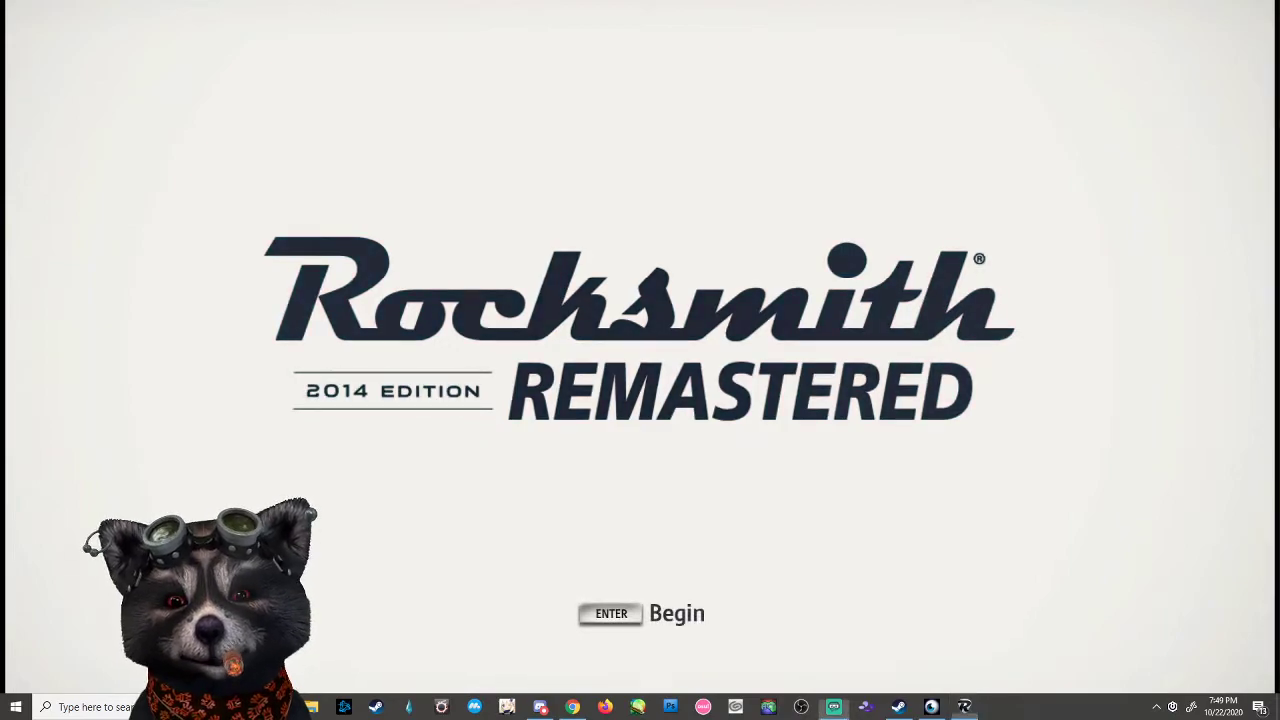
Start Rocksmith offline by skipping Uplay sign-in, loading the profile, and dismissing the servers error
{"action": "left_click", "coordinate": [605, 615]}
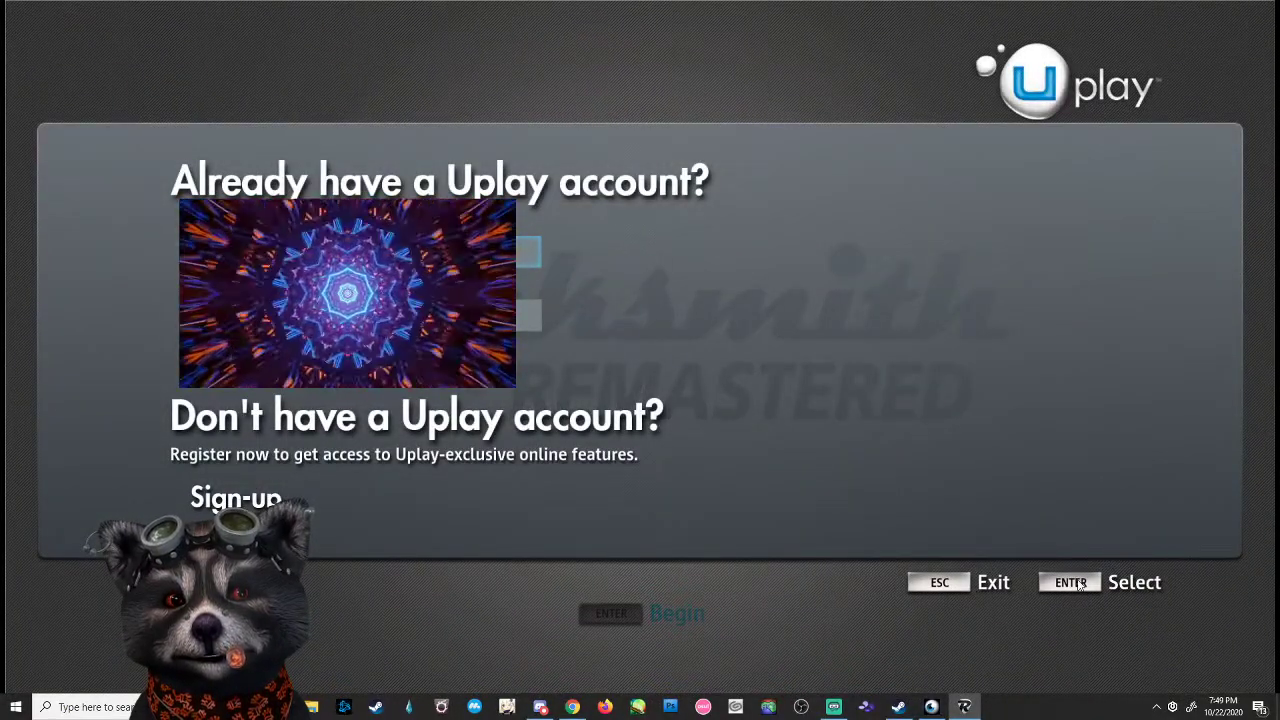
{"action": "left_click", "coordinate": [945, 584]}
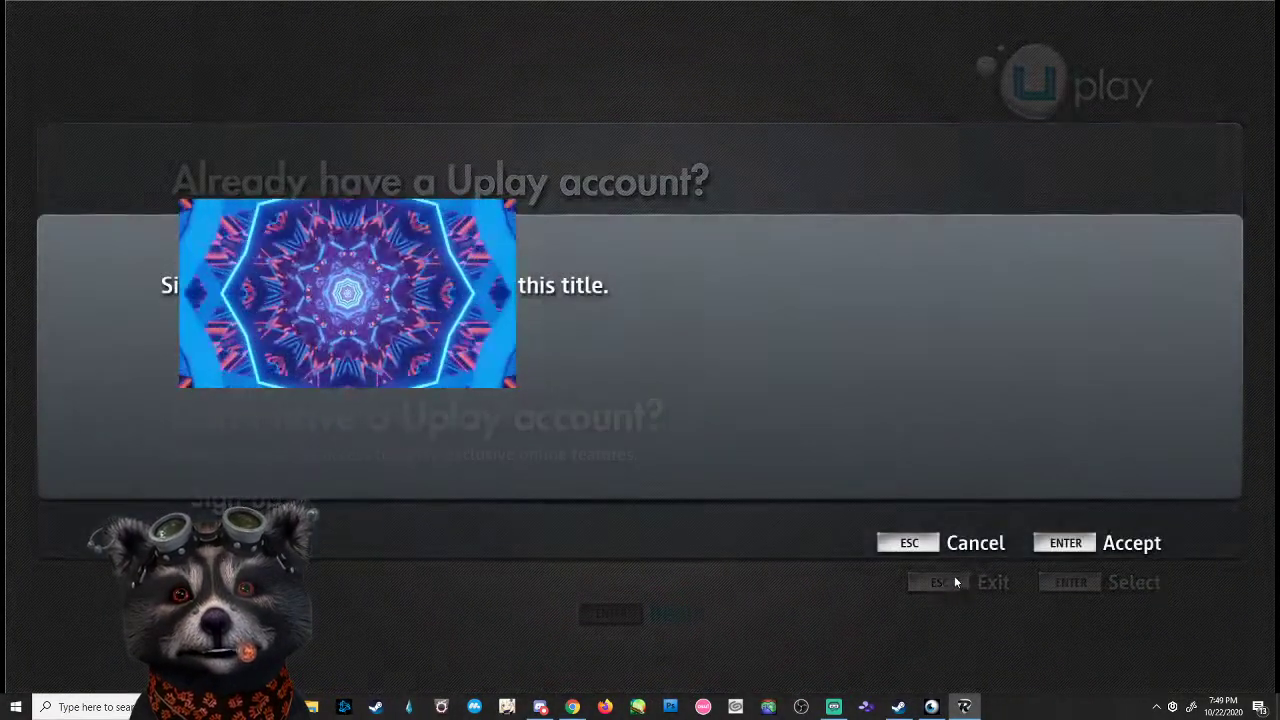
{"action": "left_click", "coordinate": [910, 546]}
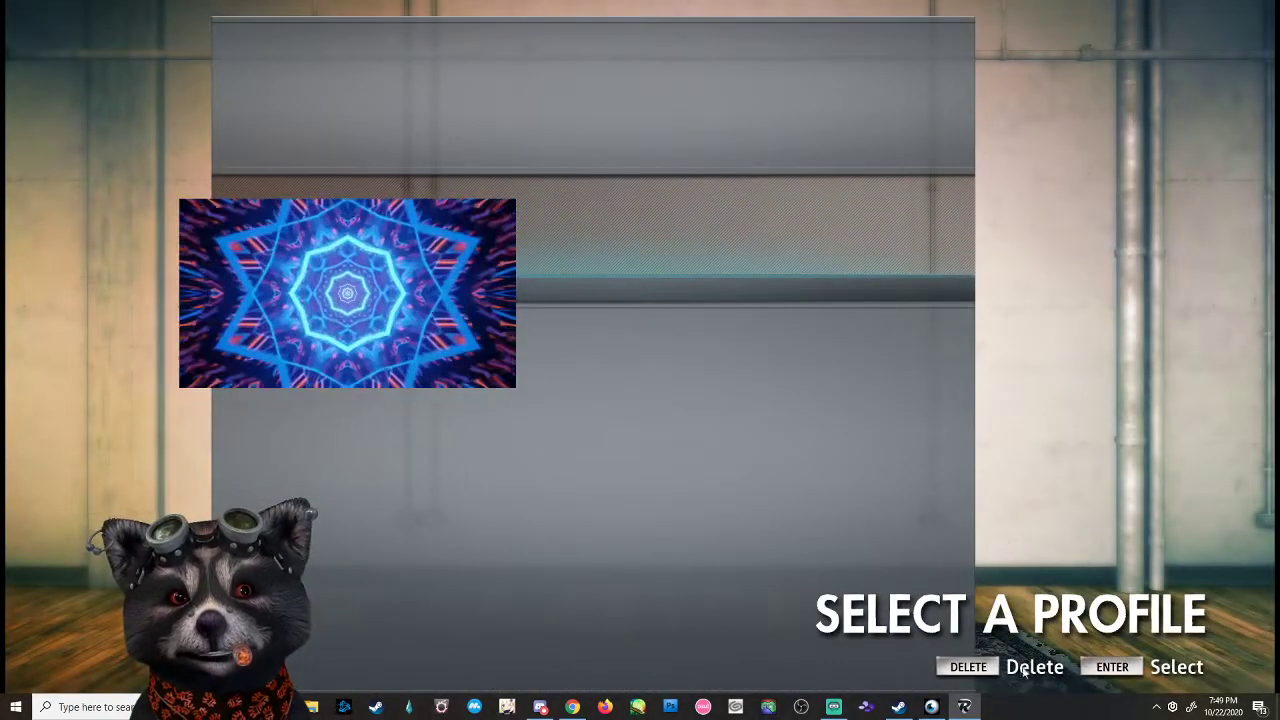
{"action": "left_click", "coordinate": [877, 240]}
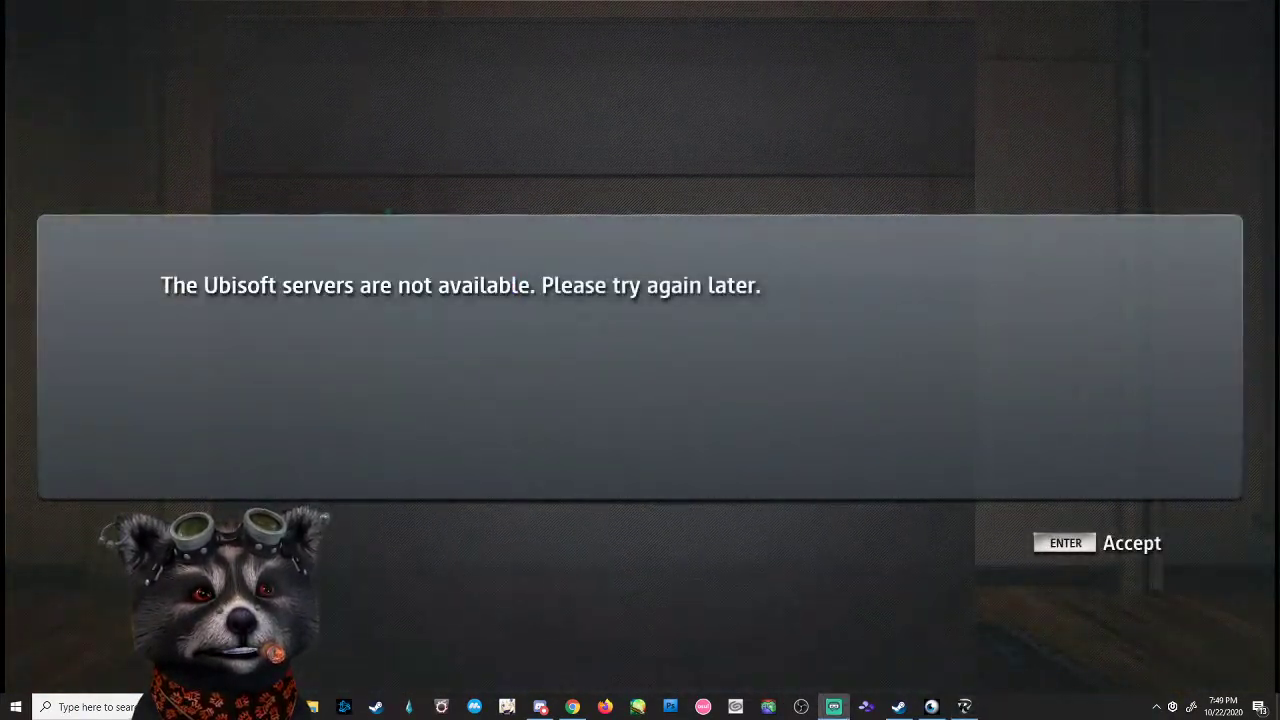
{"action": "left_click", "coordinate": [1080, 548]}
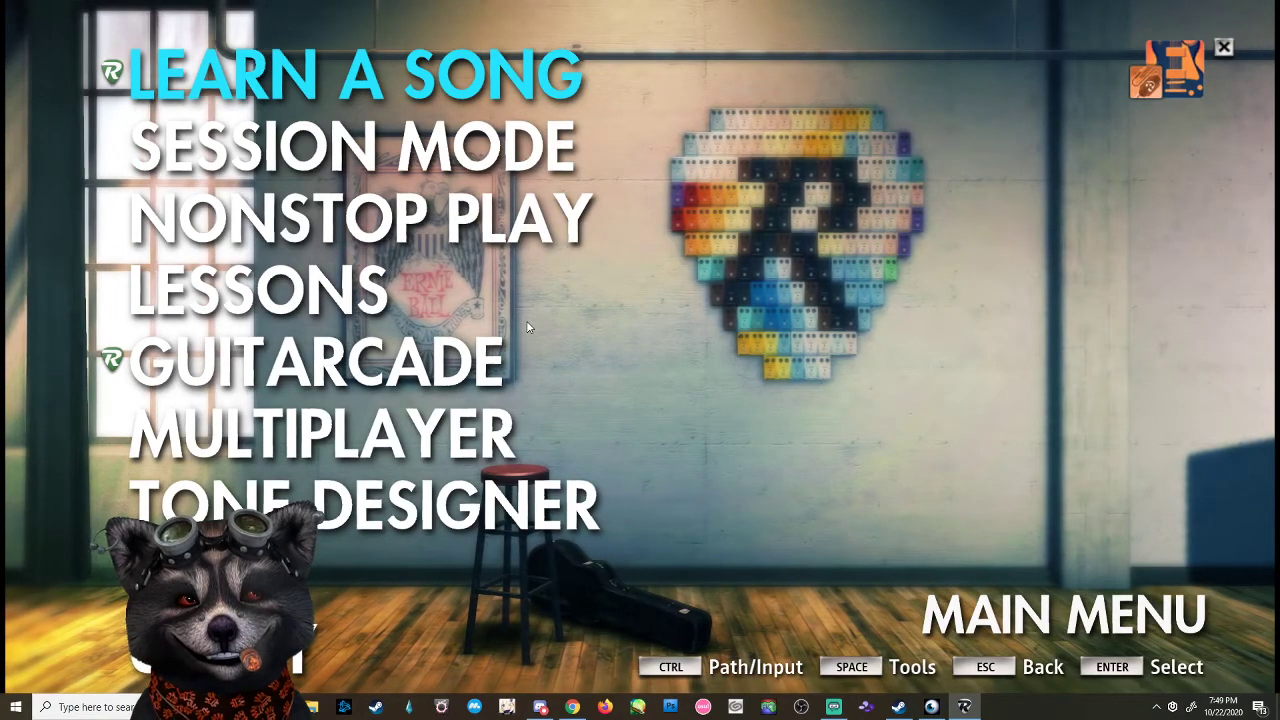
Quit Rocksmith from the main menu and confirm 'Yes, quit.'
{"action": "key", "text": "Up"}
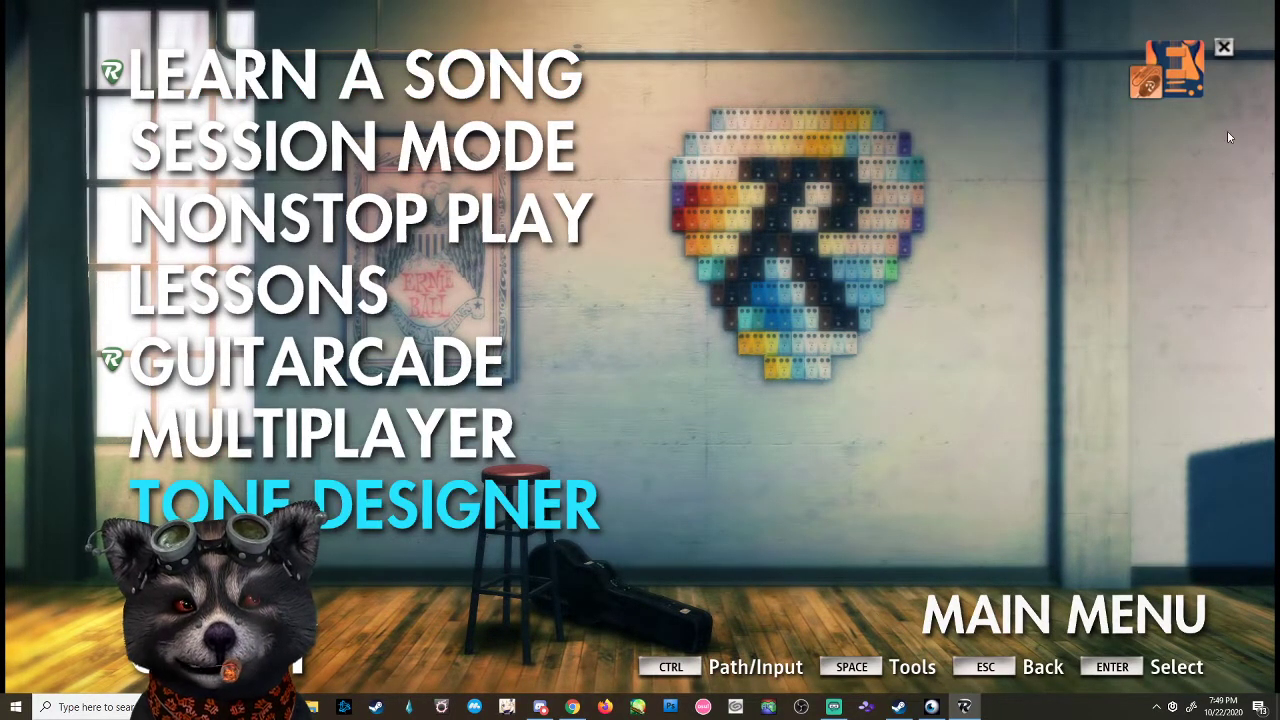
{"action": "left_click", "coordinate": [1224, 46]}
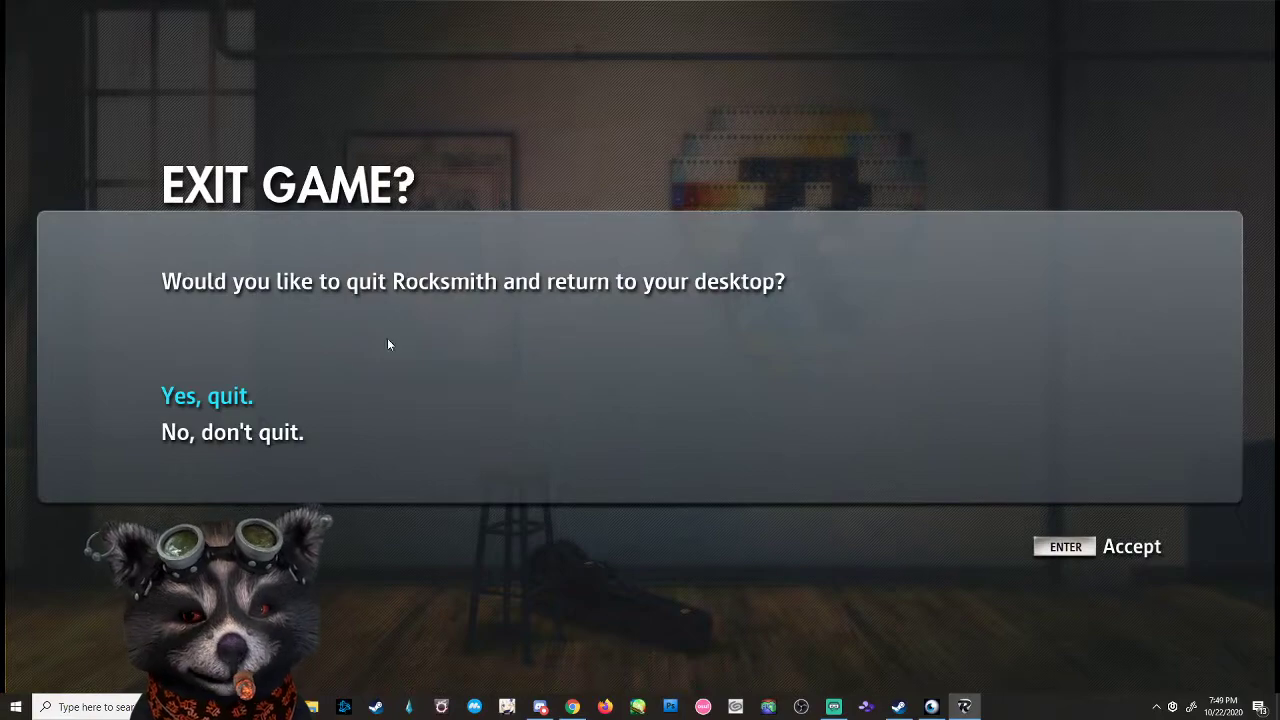
{"action": "left_click", "coordinate": [225, 399]}
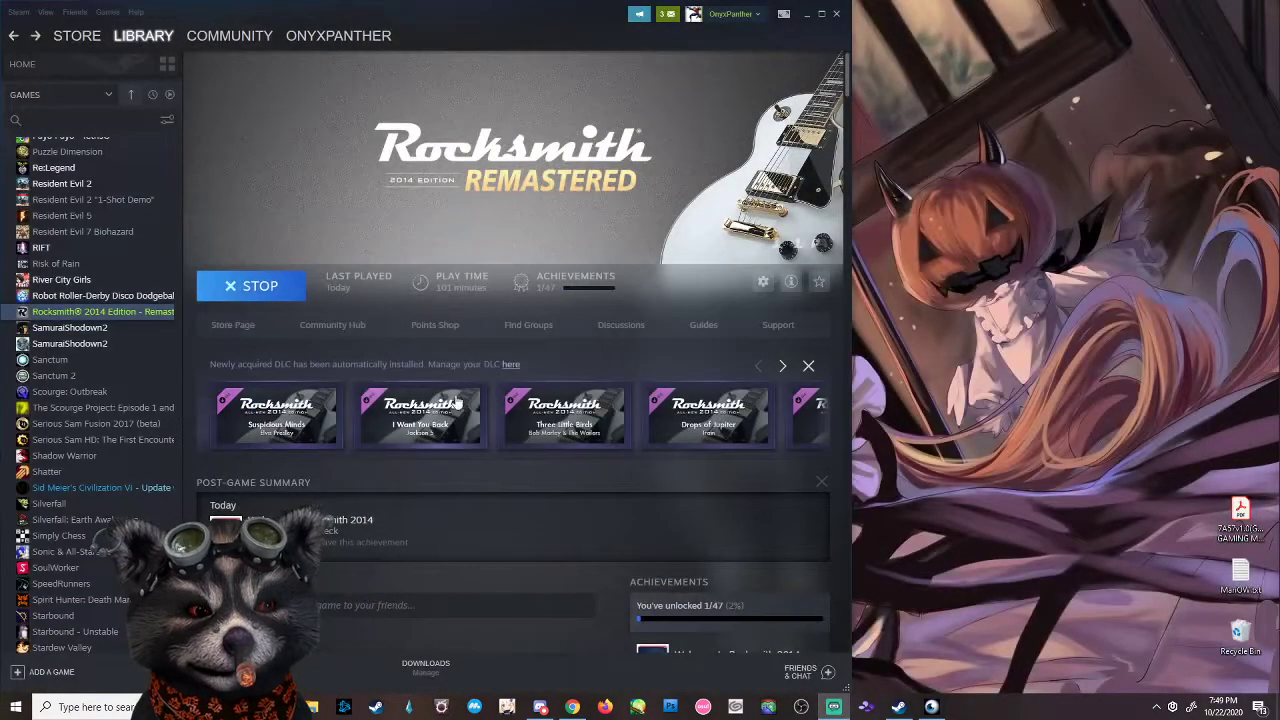